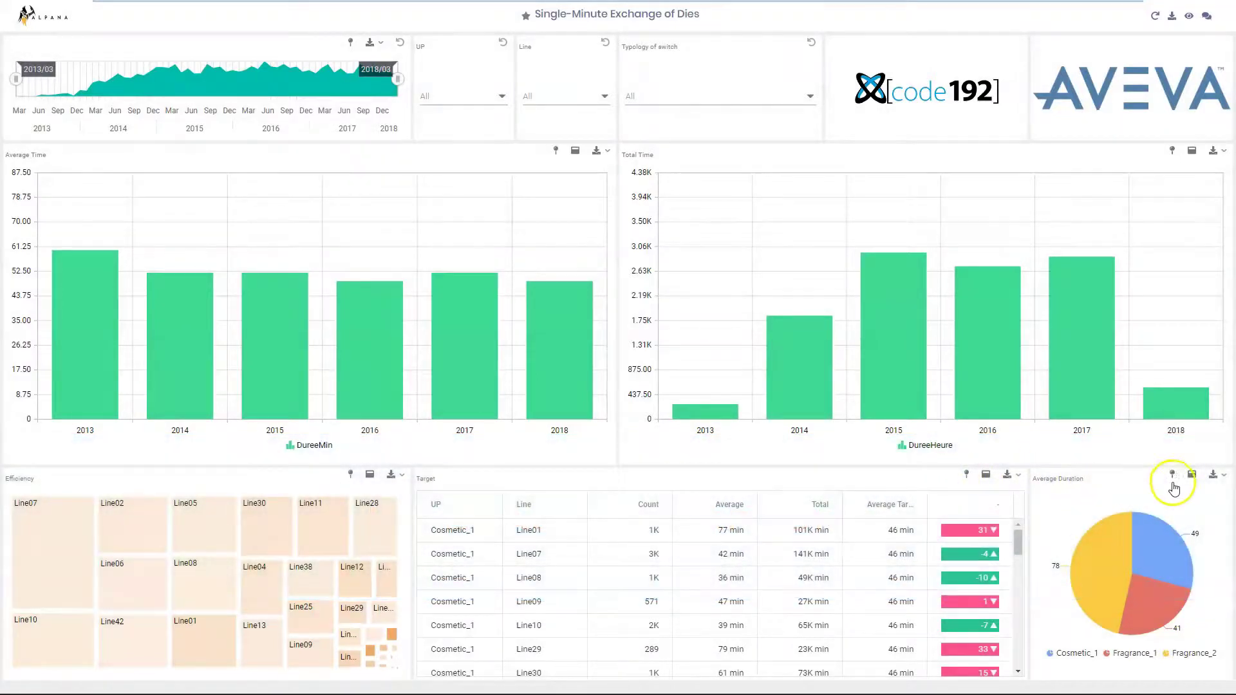
Enlarge the Average Duration pie, drill into Fragrance_2 by line, then close it.
left_click(1192, 475)
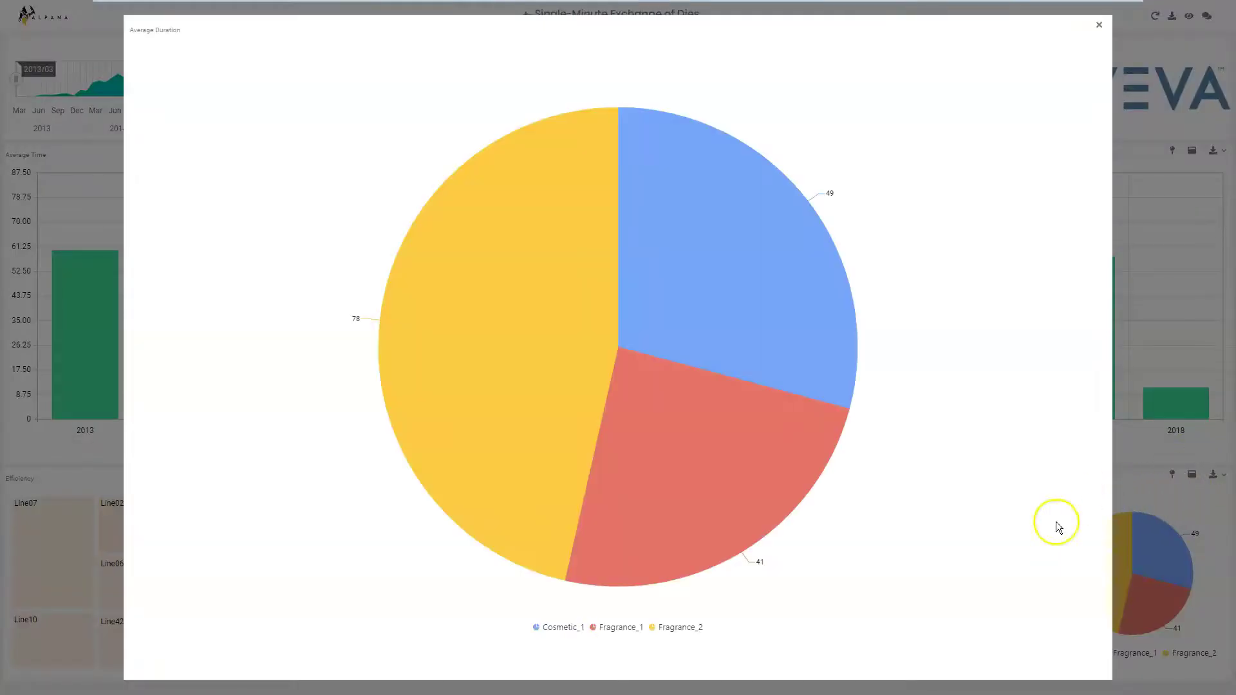
left_click(490, 374)
mouse_move(781, 423)
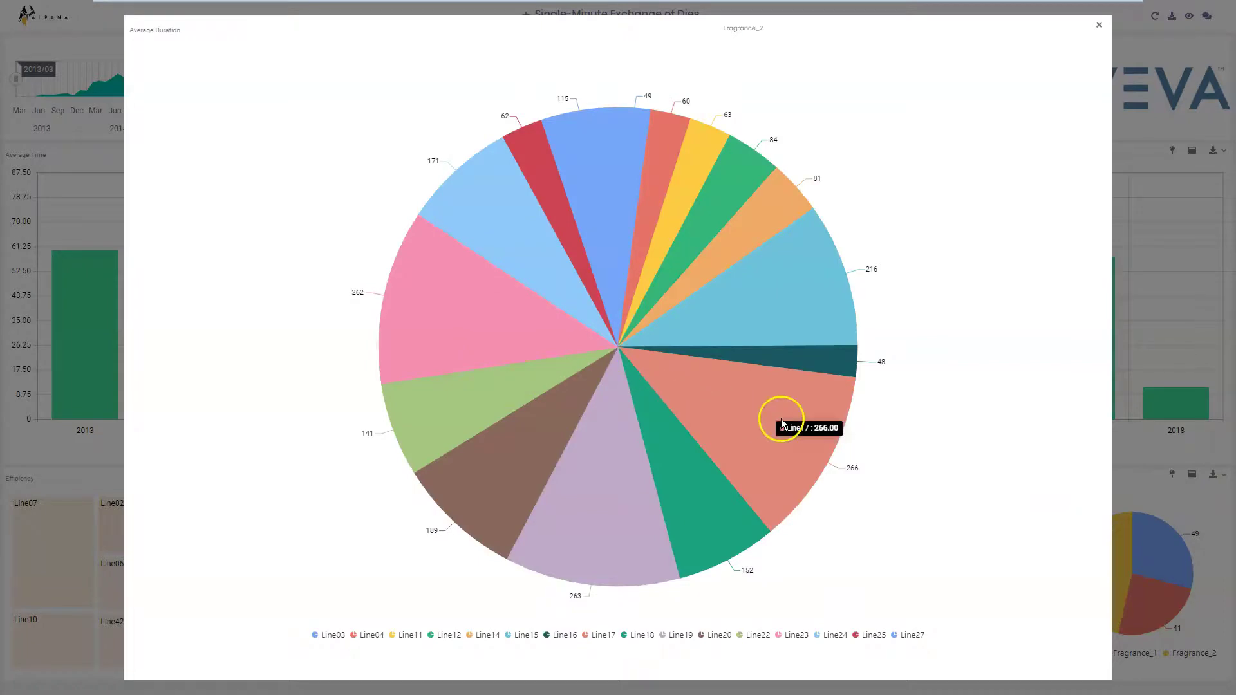
left_click(1098, 26)
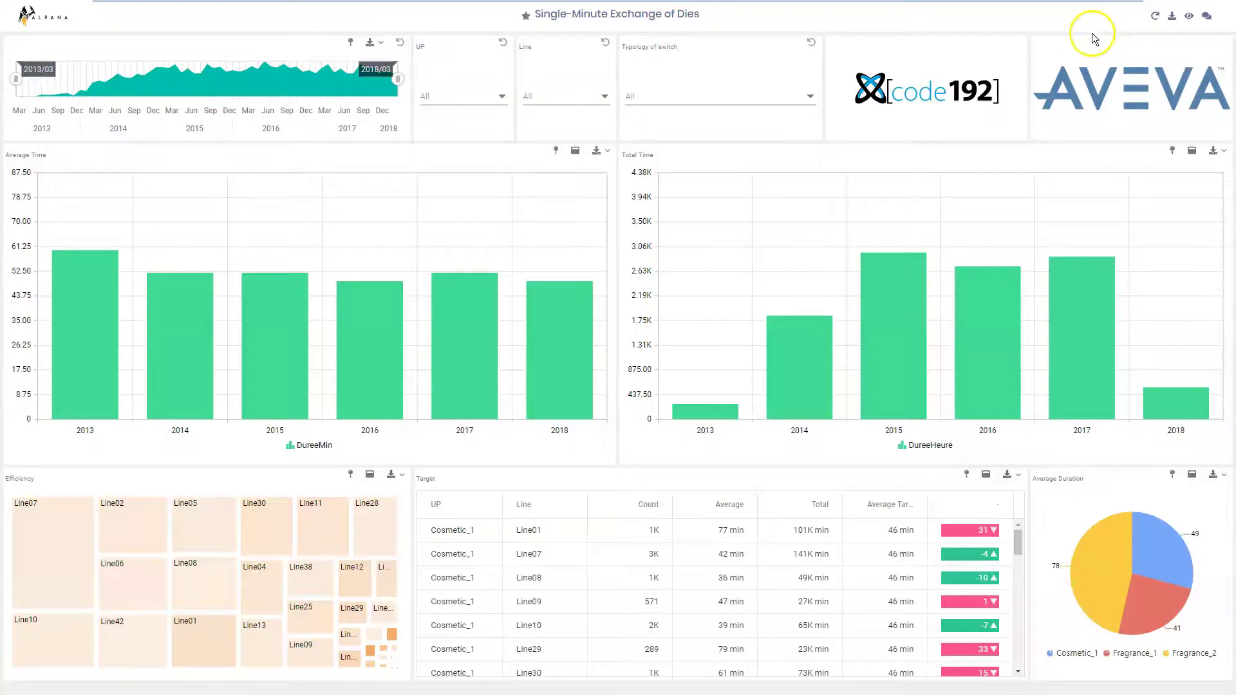
Drill Average Time down to August 2016's daily bars, then back up to yearly bars.
left_click(374, 291)
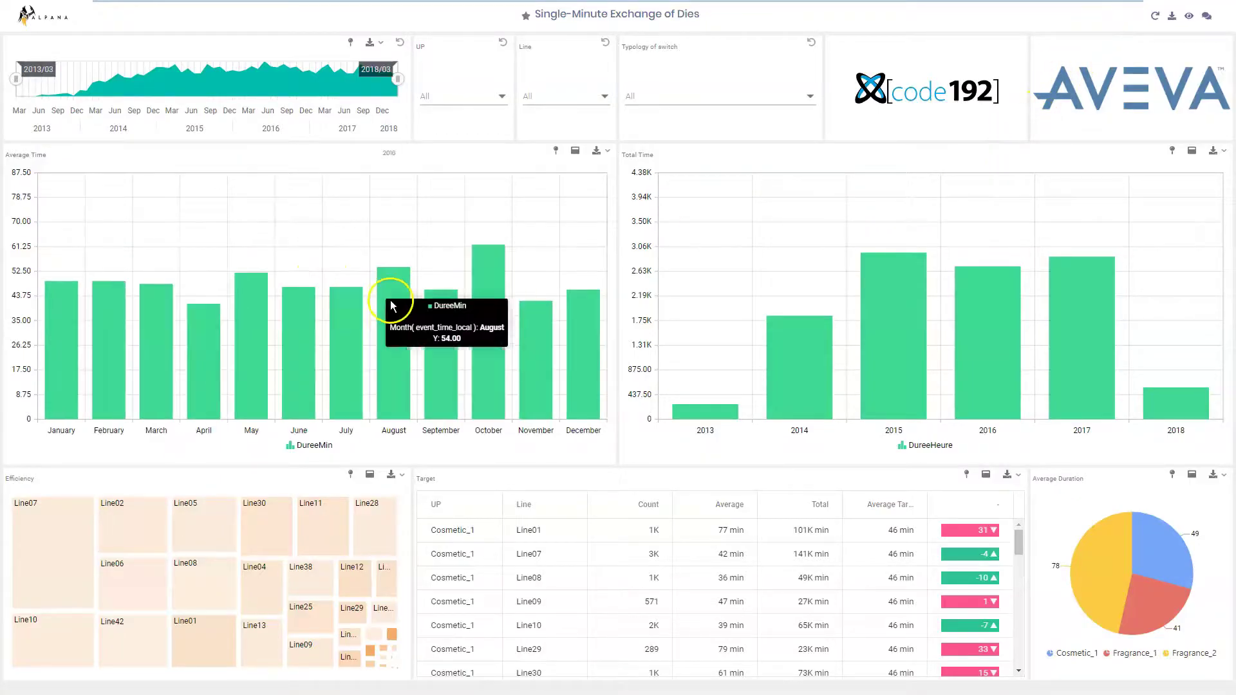
left_click(394, 296)
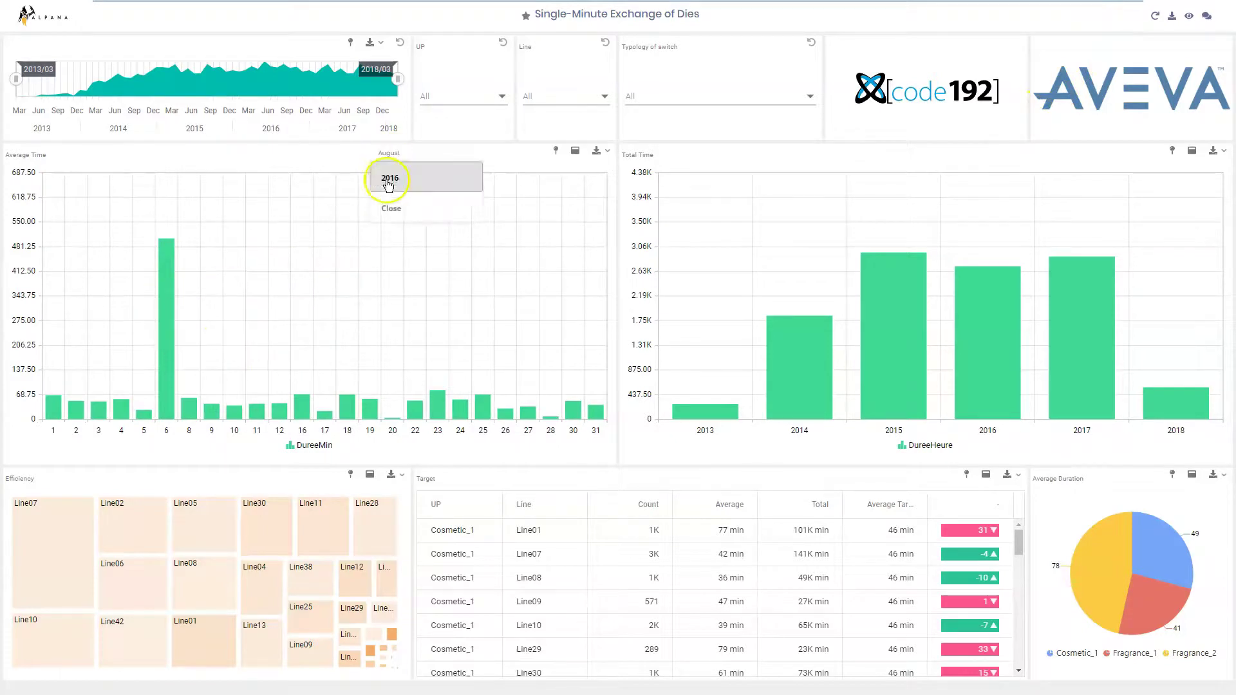
left_click(380, 171)
left_click(391, 186)
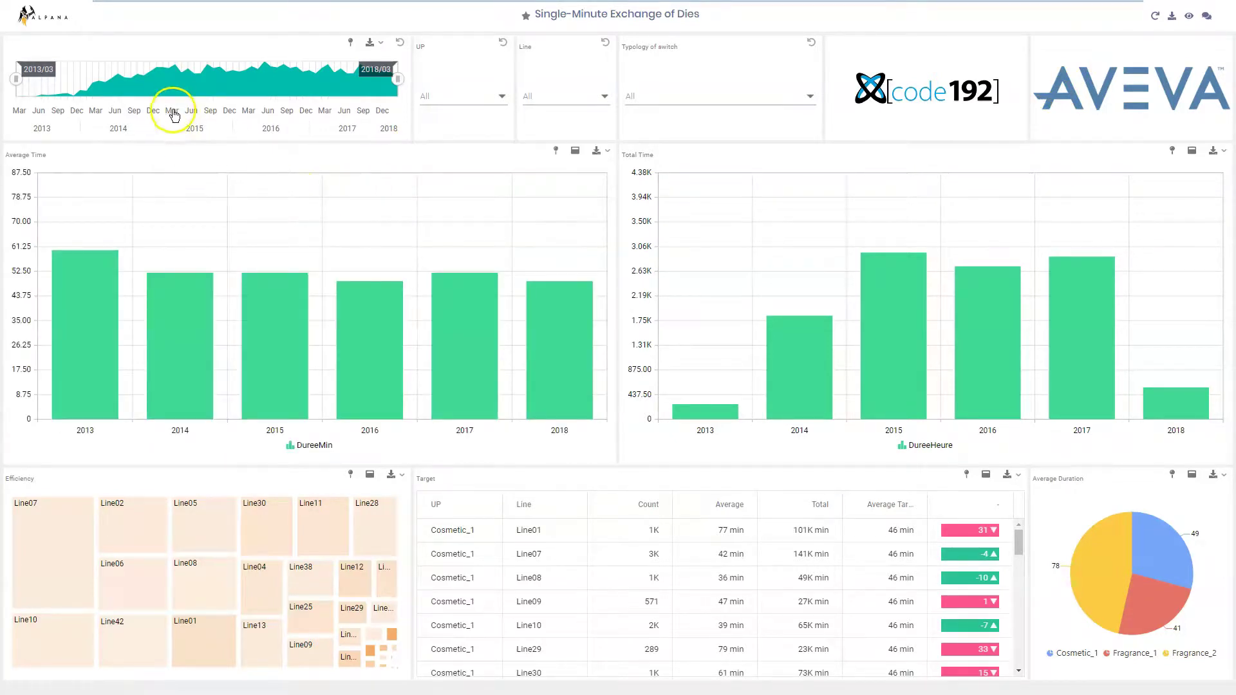
Set the dashboard's timeline range to 2014/12–2016/10.
left_click(172, 114)
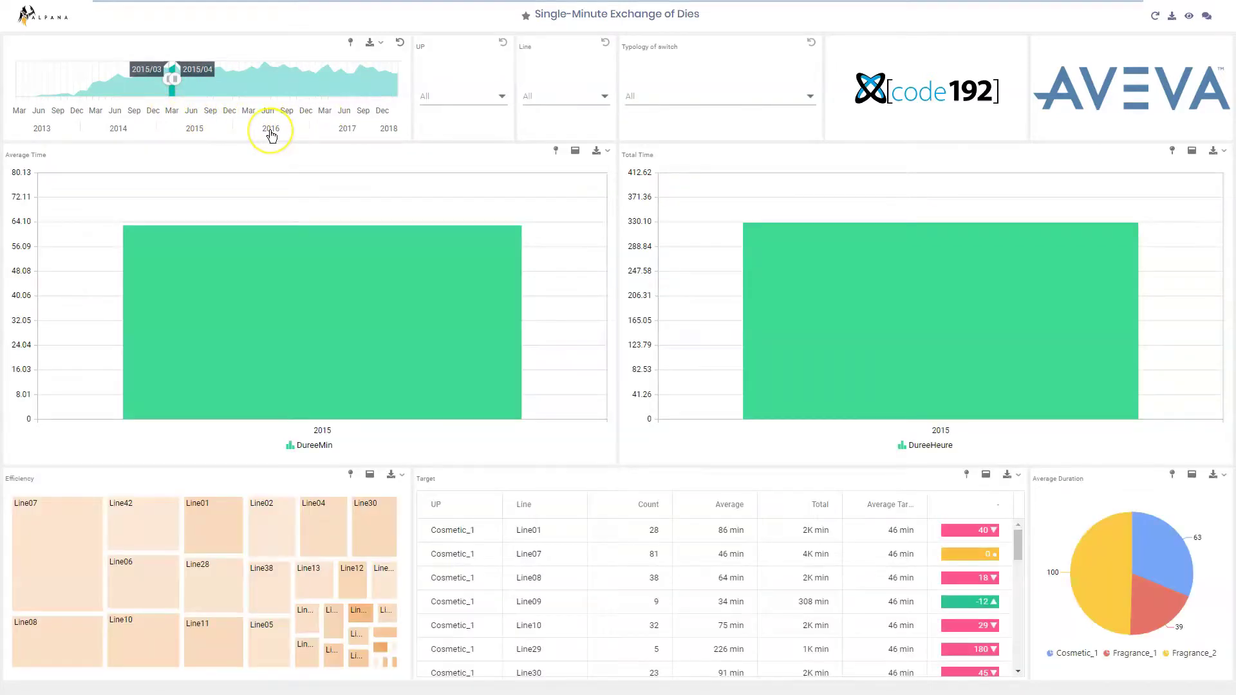
left_click(271, 131)
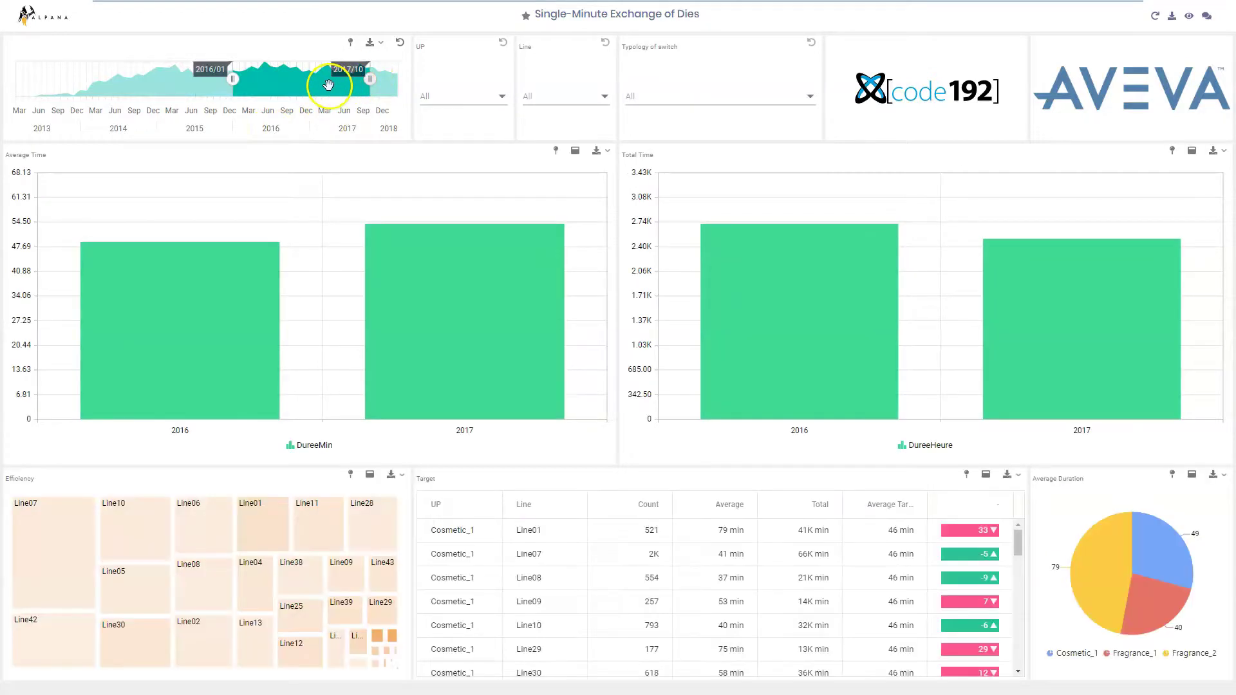
left_click_drag(328, 84, 251, 90)
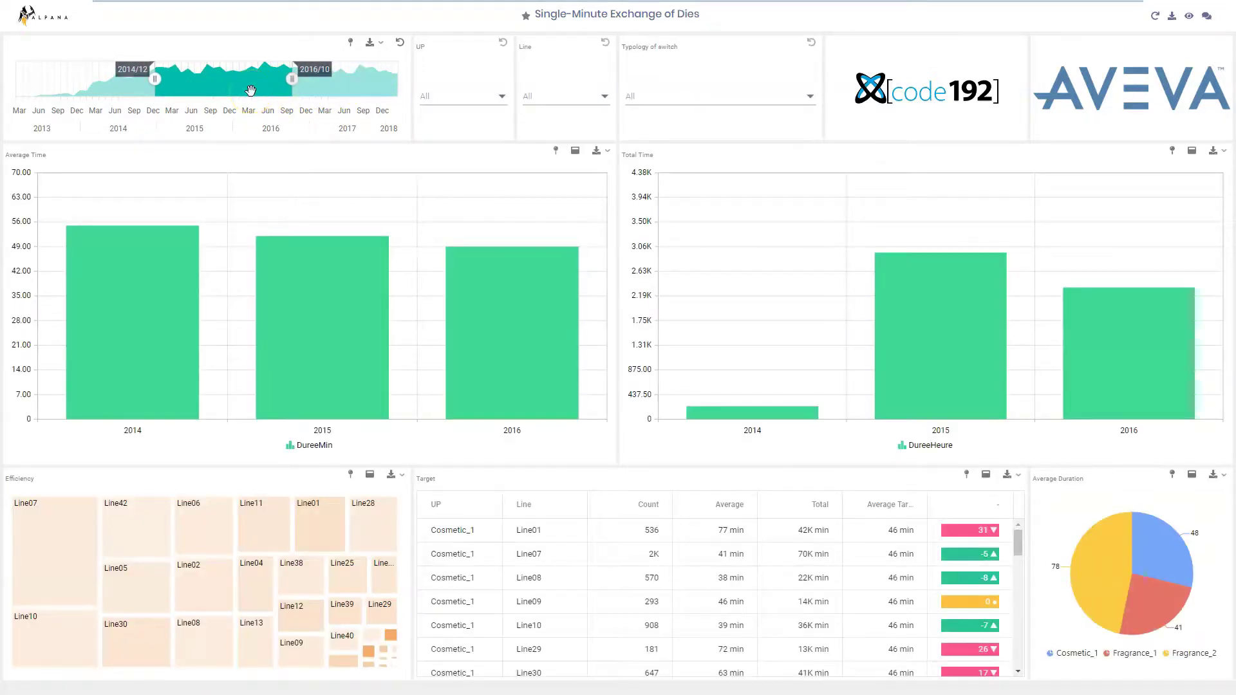
Filter the dashboard to UP Fragrance_1 and switch type Shift Series.
left_click(499, 102)
left_click(470, 141)
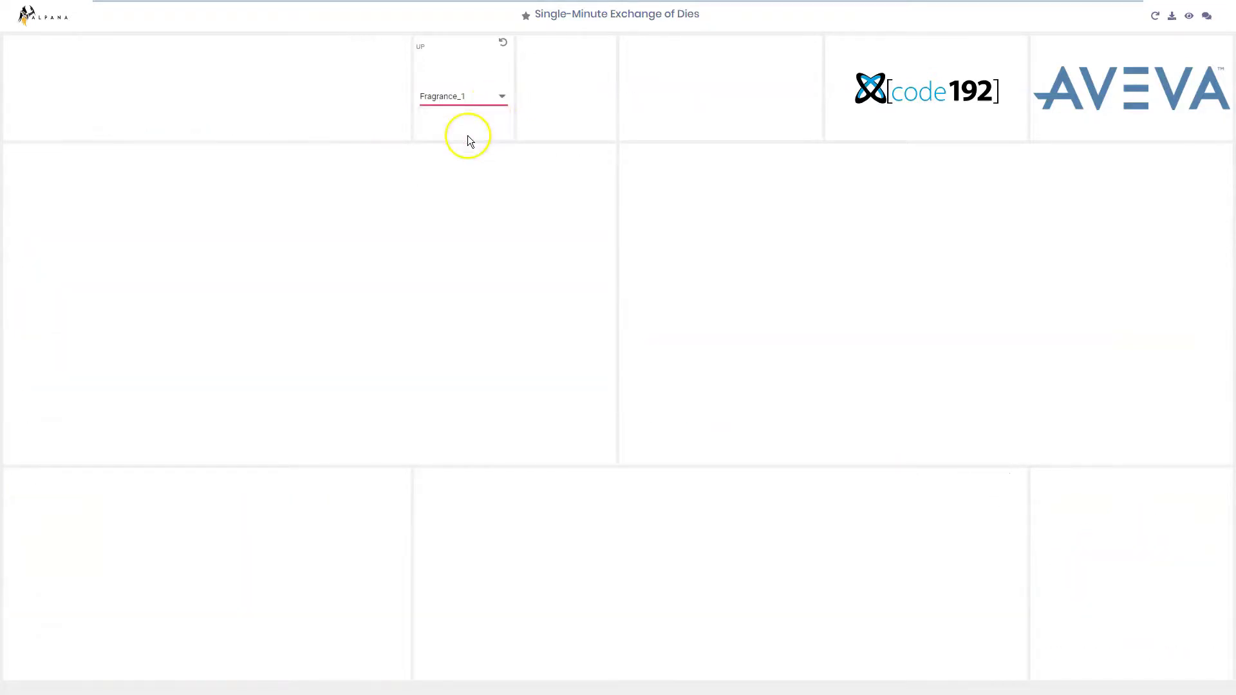
left_click(811, 98)
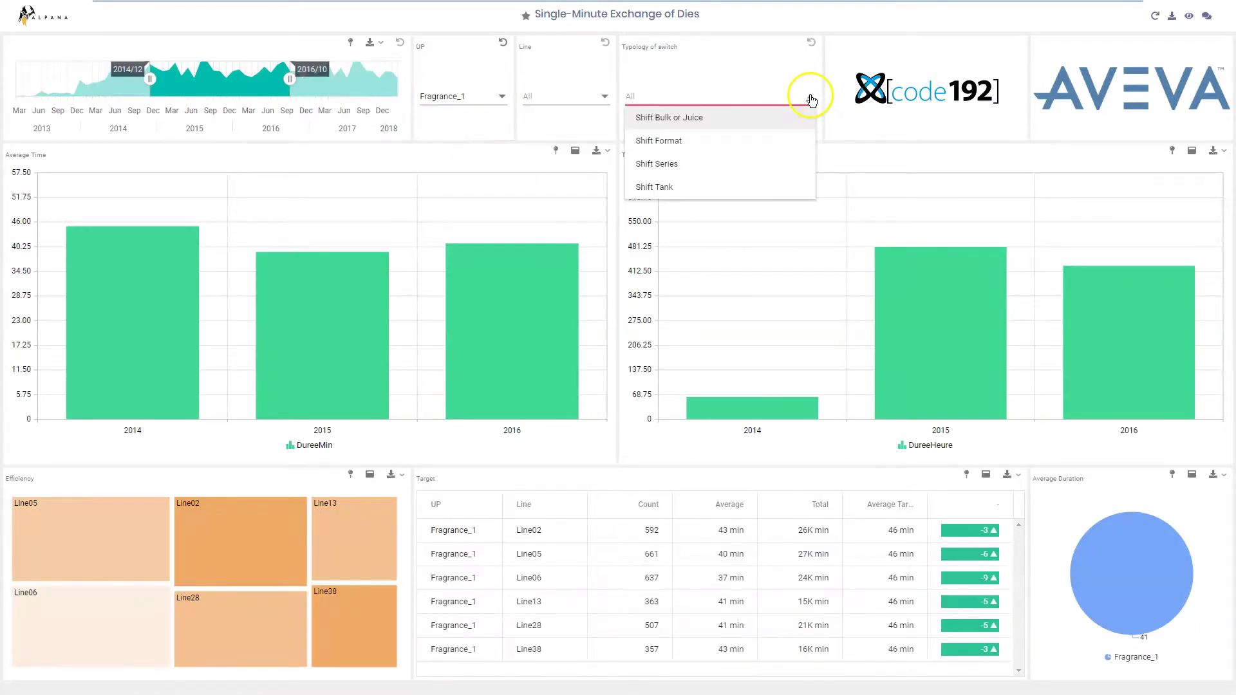
left_click(707, 144)
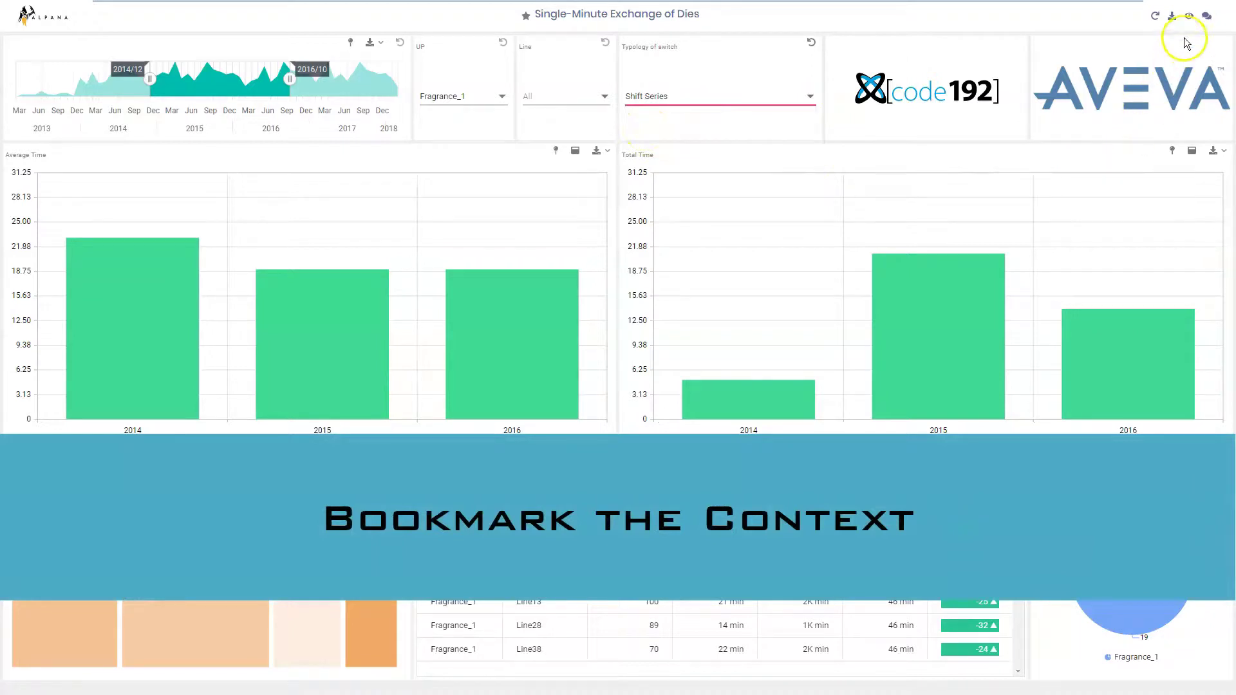
Save the current filters as a view named 'Series Frangrance1'.
left_click(1190, 18)
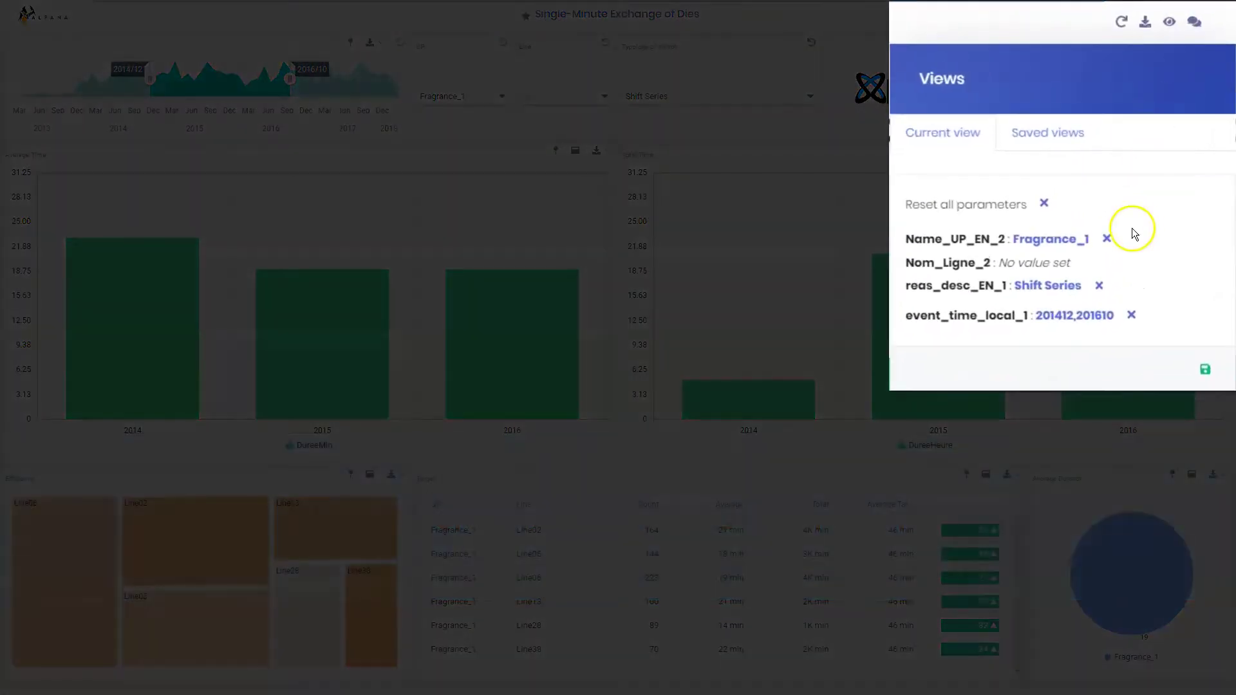
left_click(1204, 369)
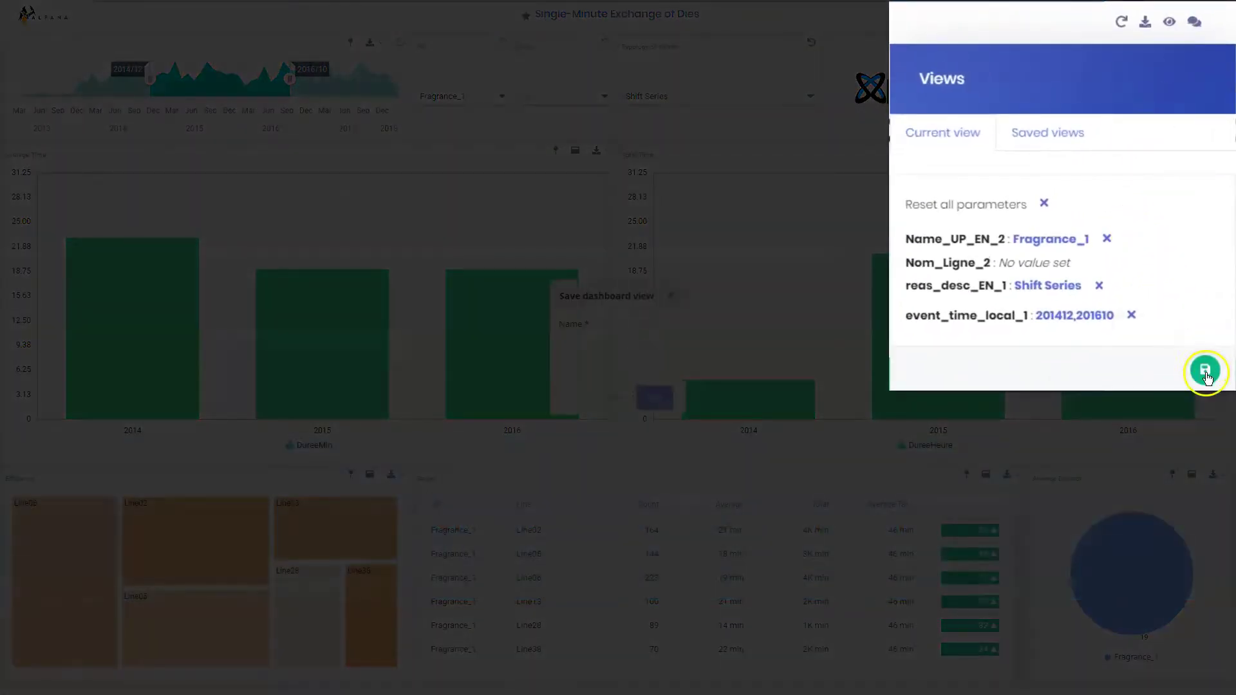
left_click(626, 347)
type("Series Frangrance1")
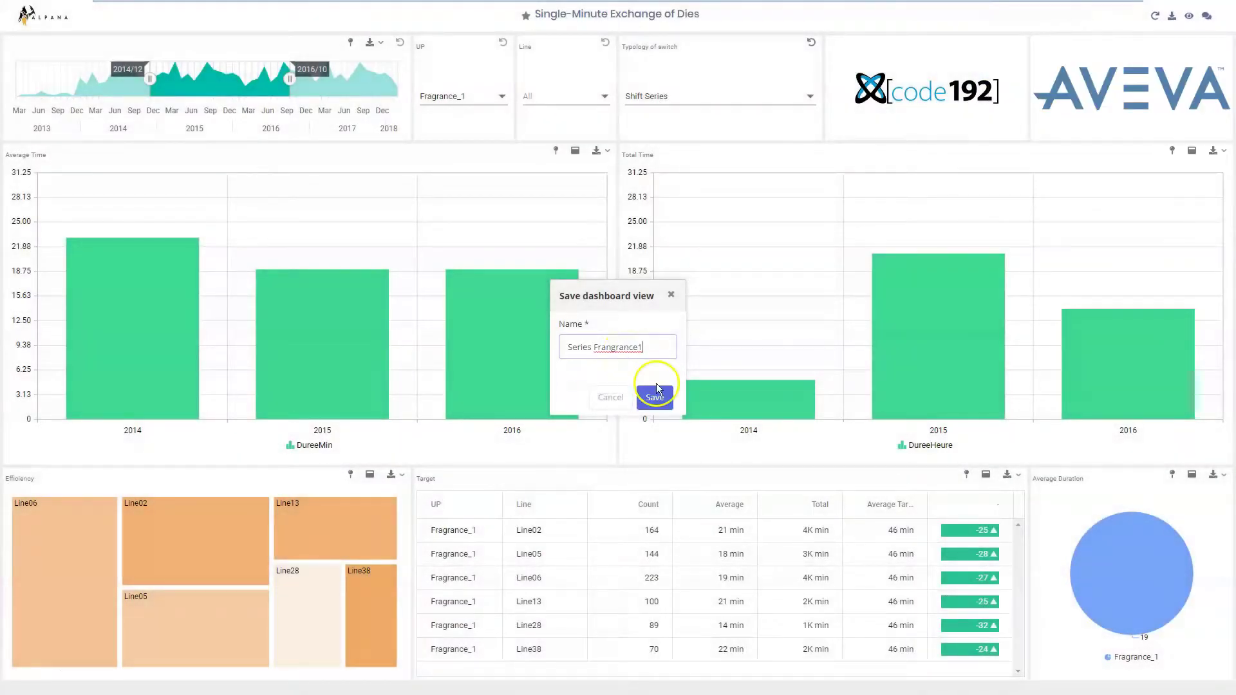
left_click(656, 393)
Load the saved Series on Line 17 view, filtering to Fragrance_2 and Shift Format.
left_click(1188, 15)
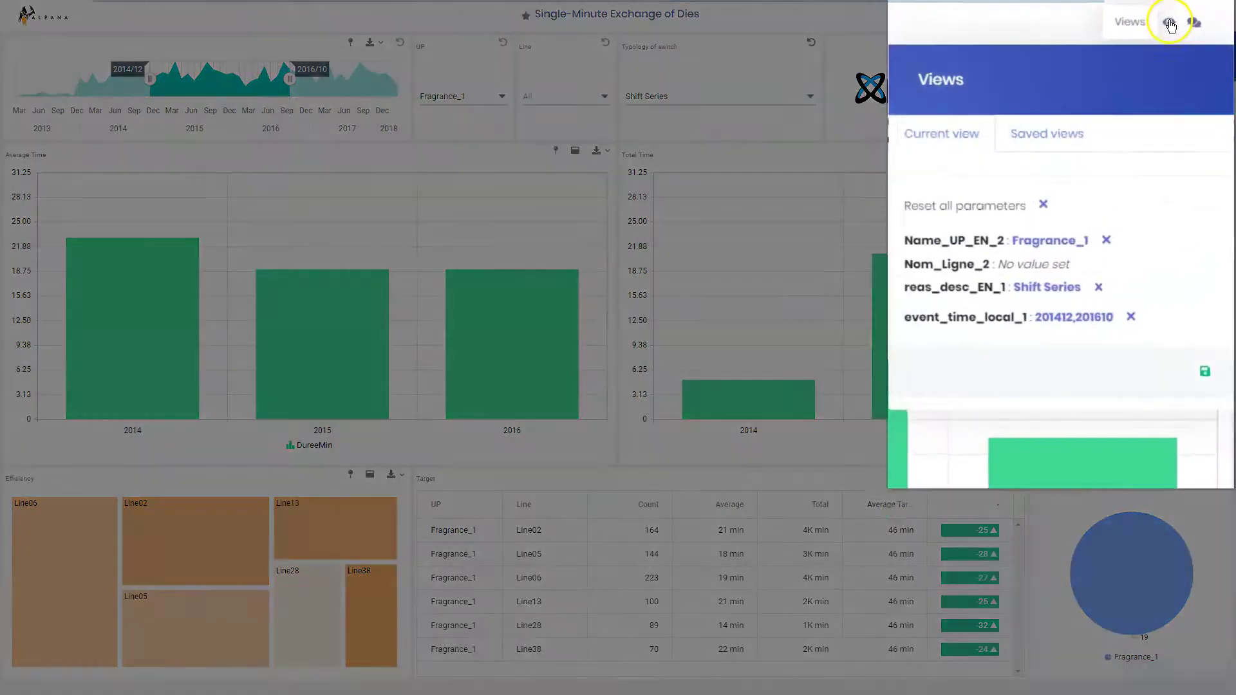
left_click(1027, 160)
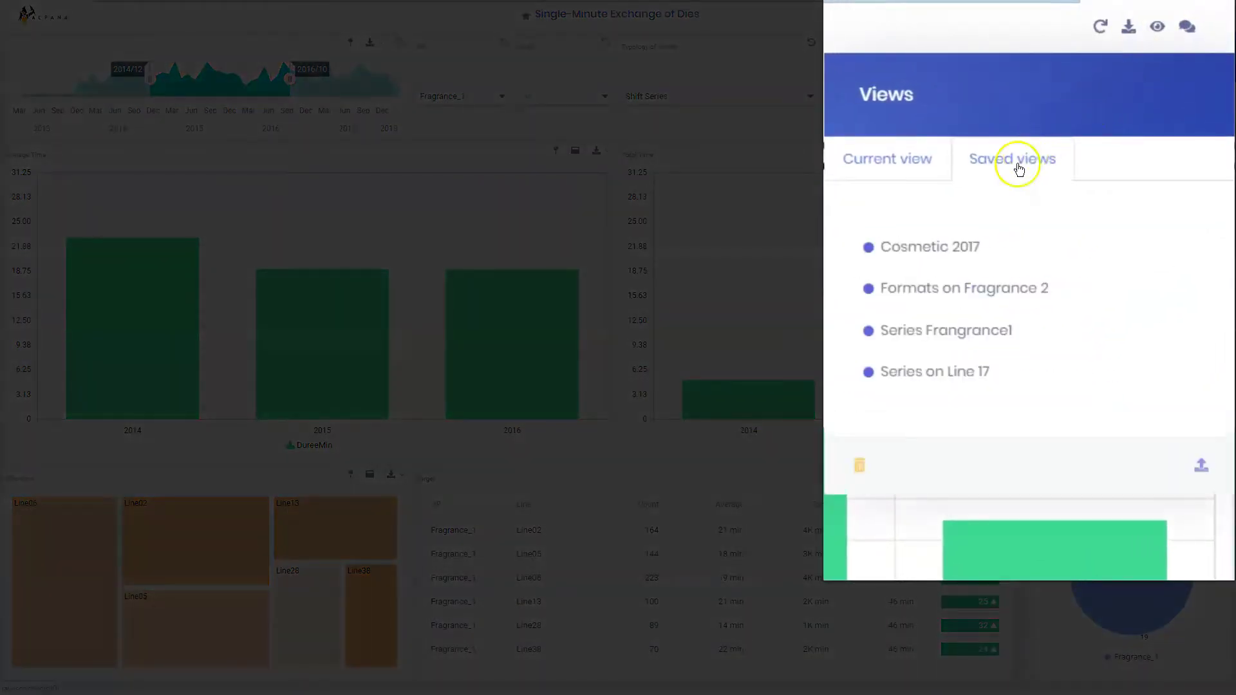
left_click(932, 369)
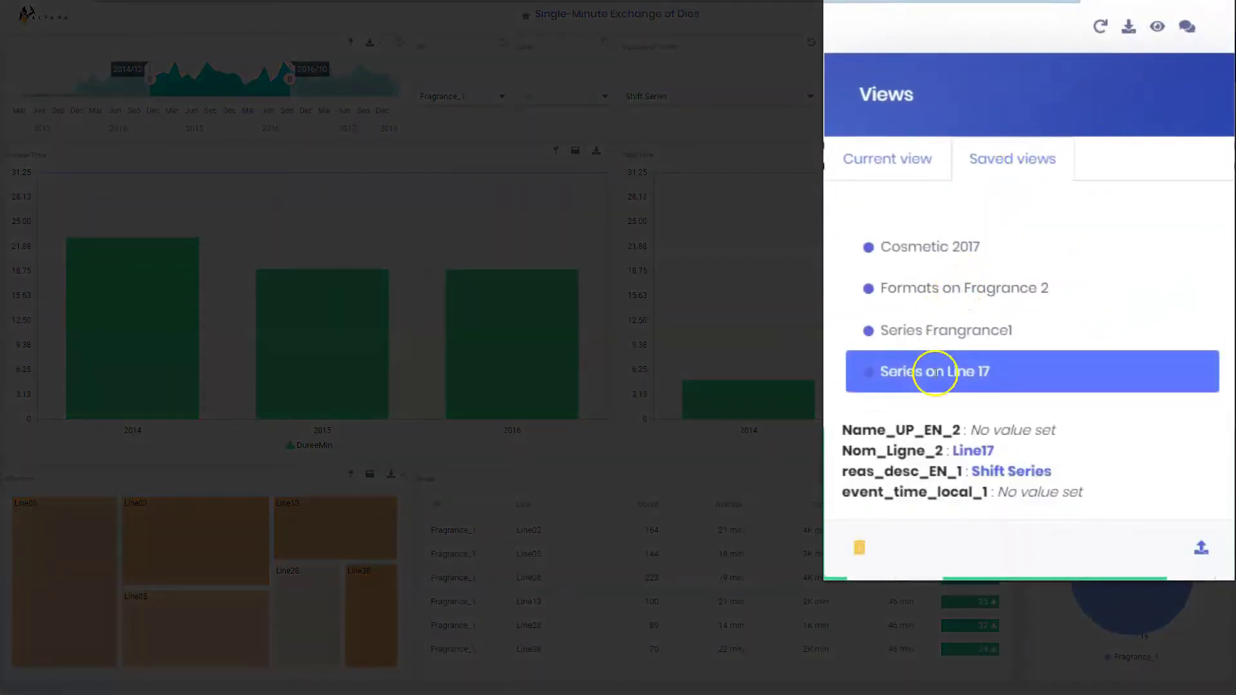
left_click(1201, 548)
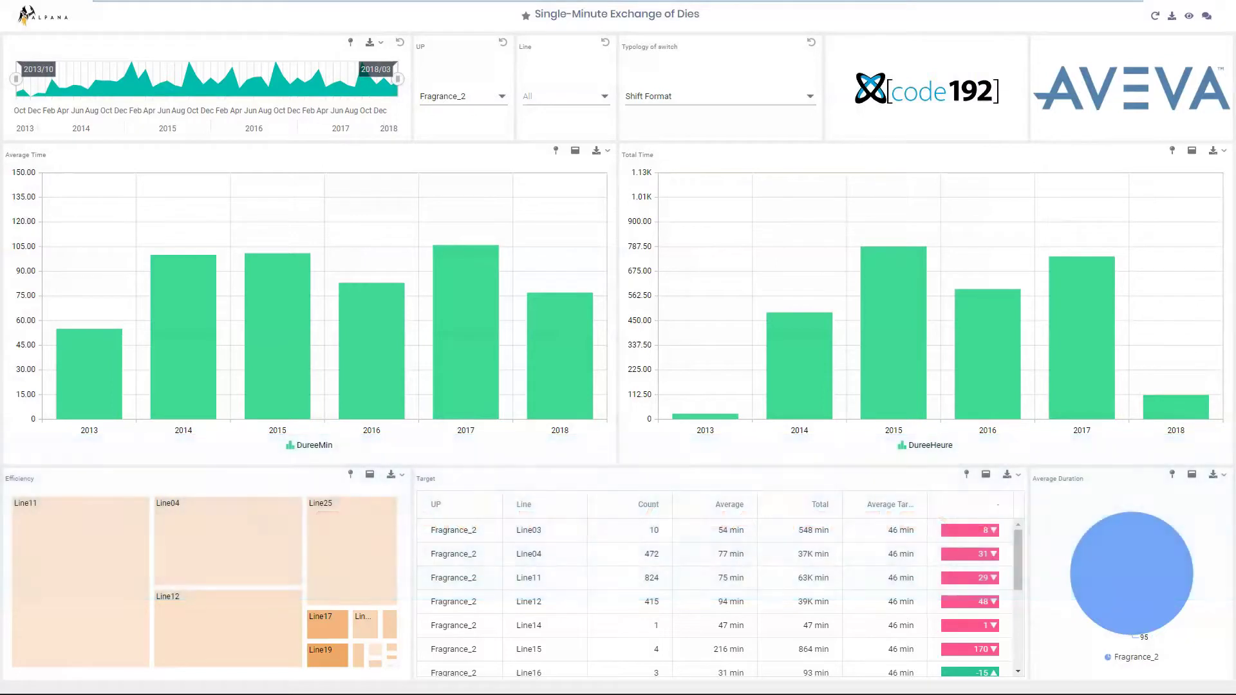
Pin the Efficiency widget to a new Performance issues homepage with Material theme, placed top-right and enlarged.
left_click(350, 475)
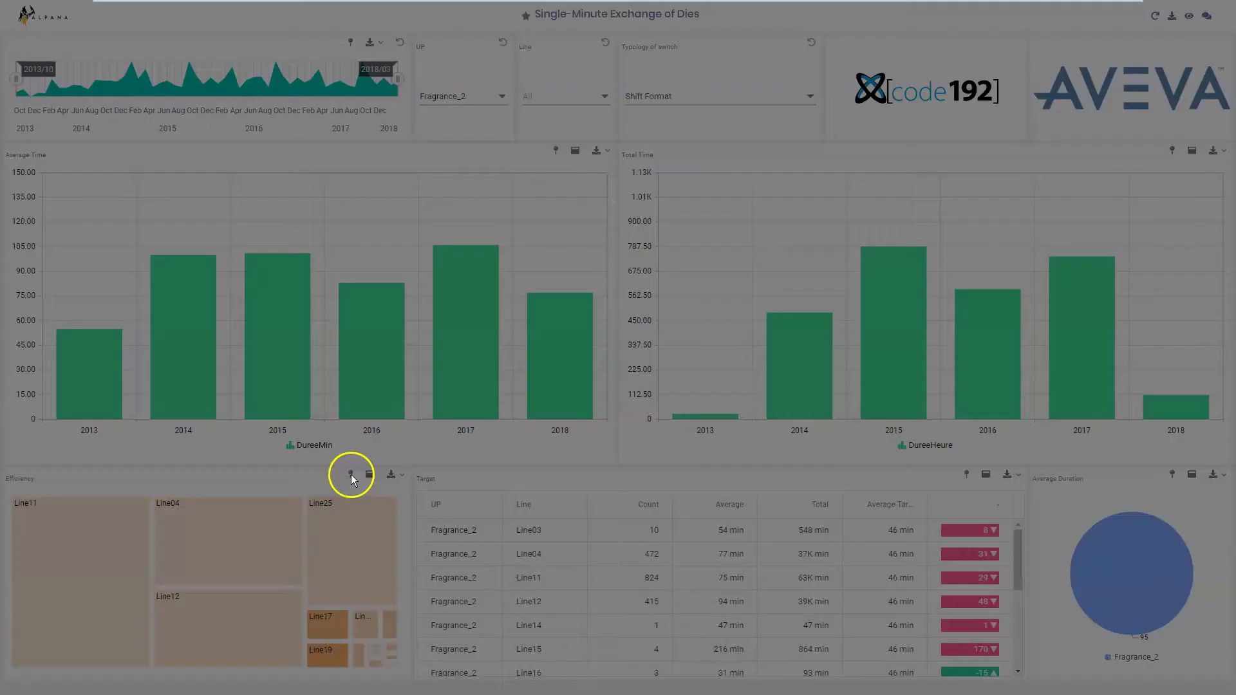
left_click(365, 115)
type("Performance issues")
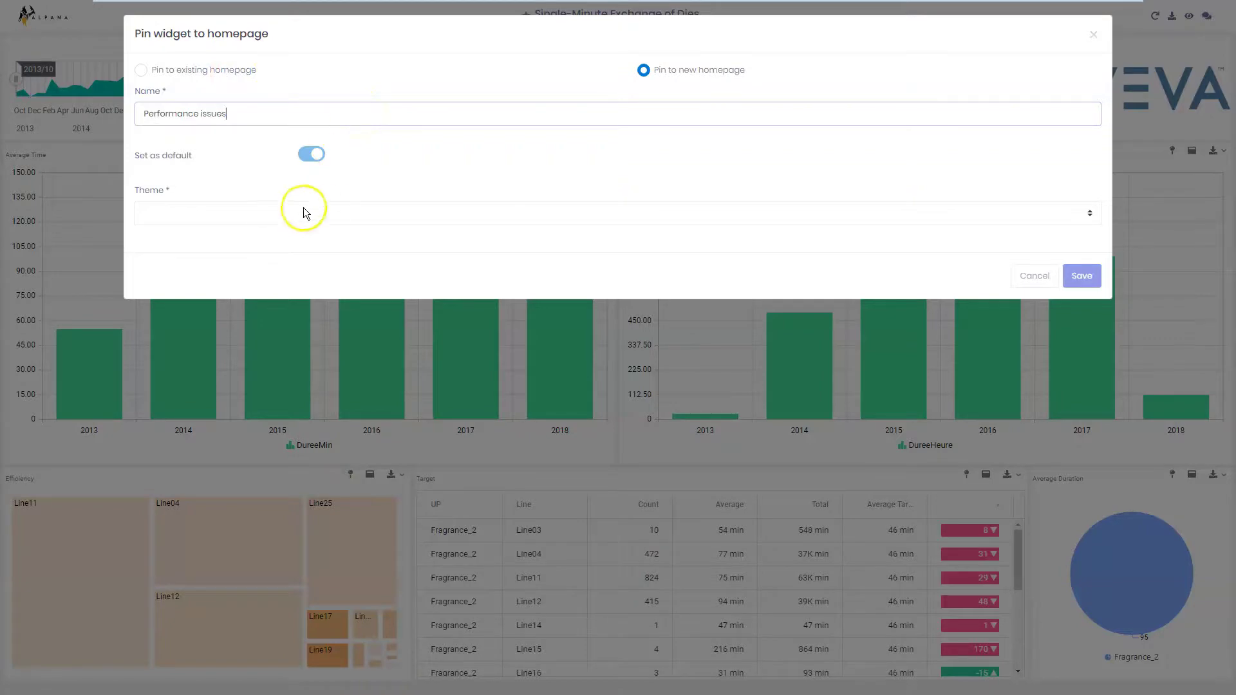
left_click(304, 207)
left_click(262, 257)
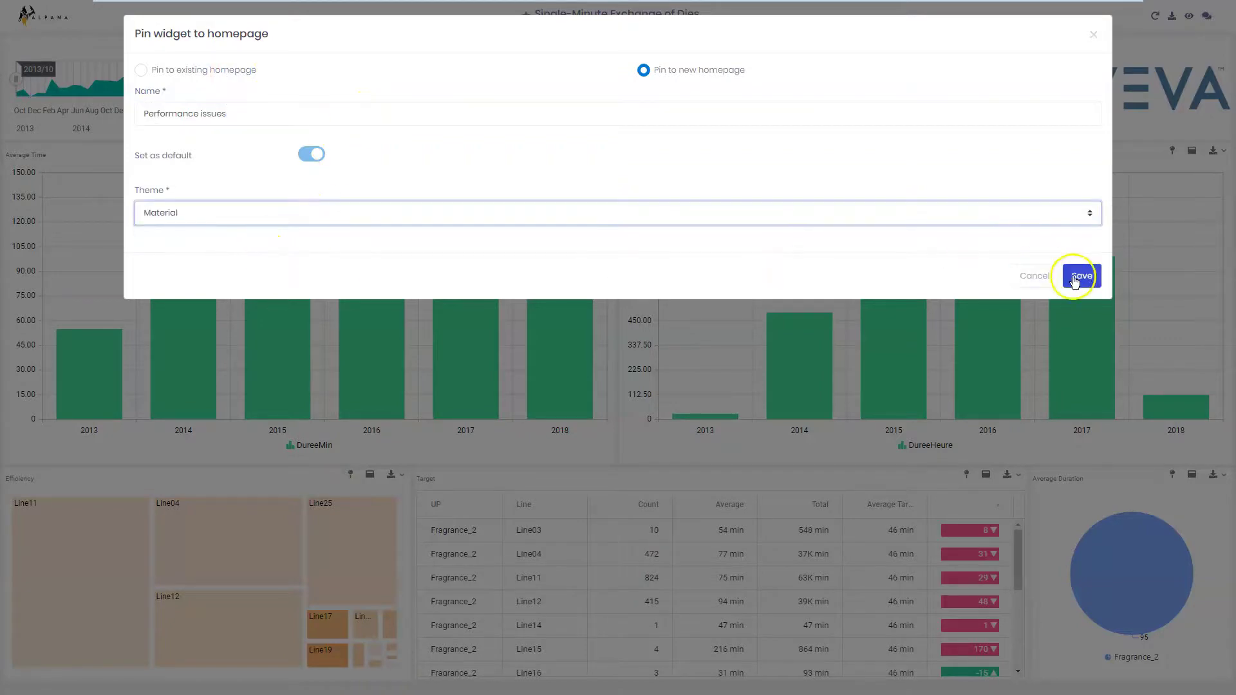
left_click(1081, 275)
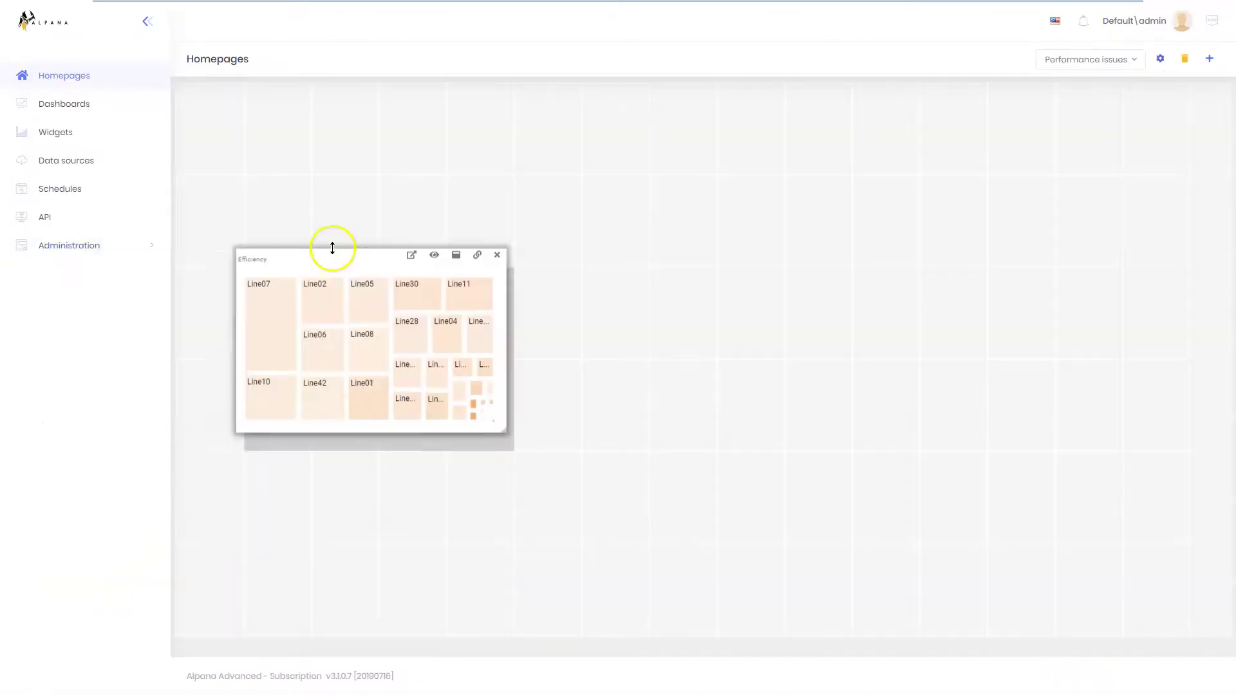
left_click_drag(242, 496, 896, 90)
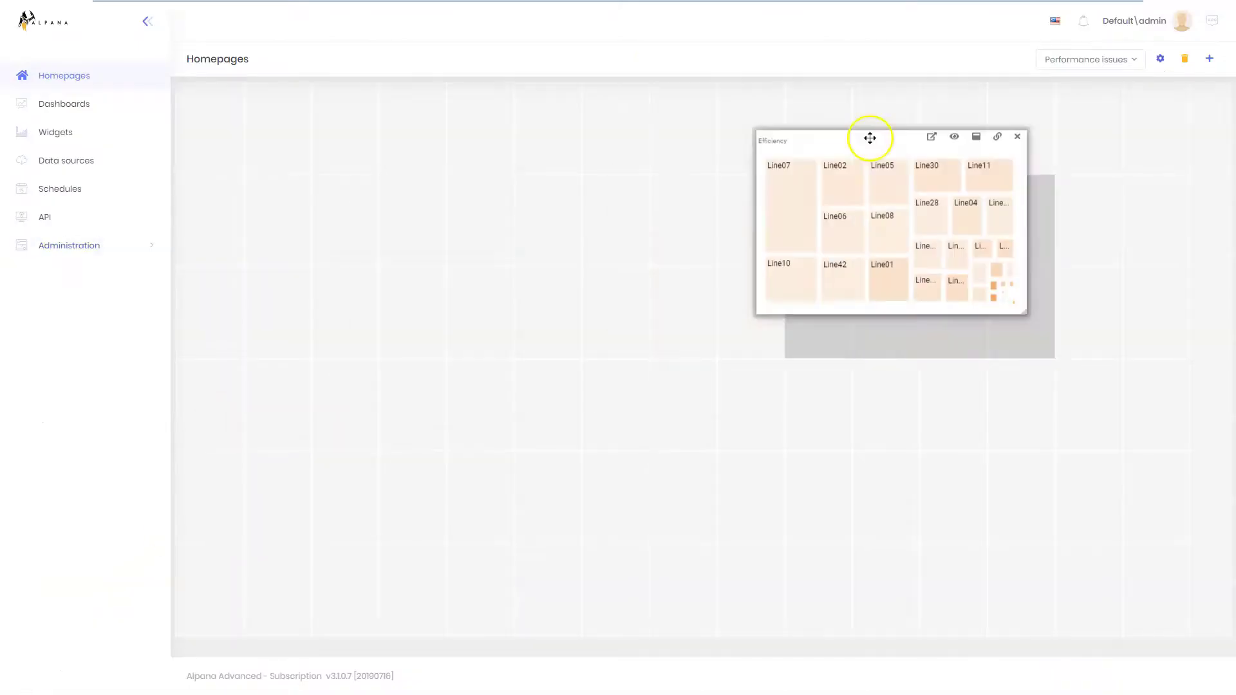
left_click_drag(1052, 263, 1187, 634)
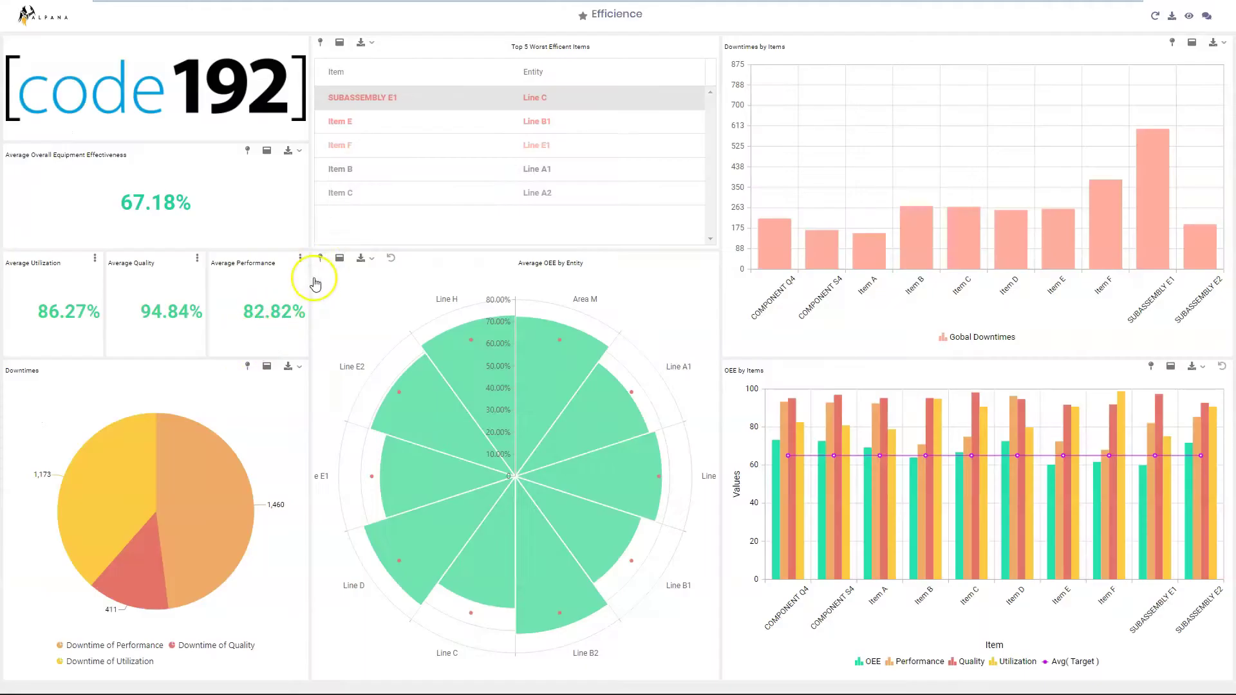
Pin the Average OEE radar to the homepage at the left edge, then open Data sources.
left_click(324, 255)
left_click(441, 127)
left_click(842, 174)
left_click_drag(425, 303, 216, 302)
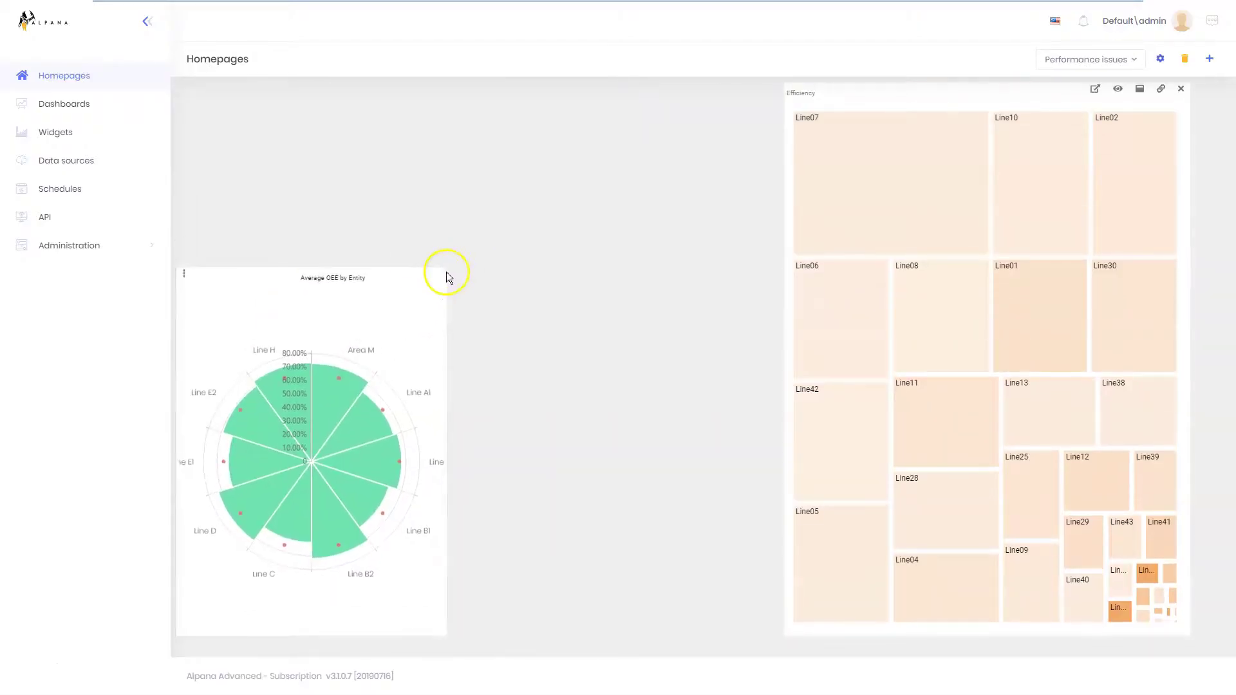
left_click_drag(447, 276, 580, 362)
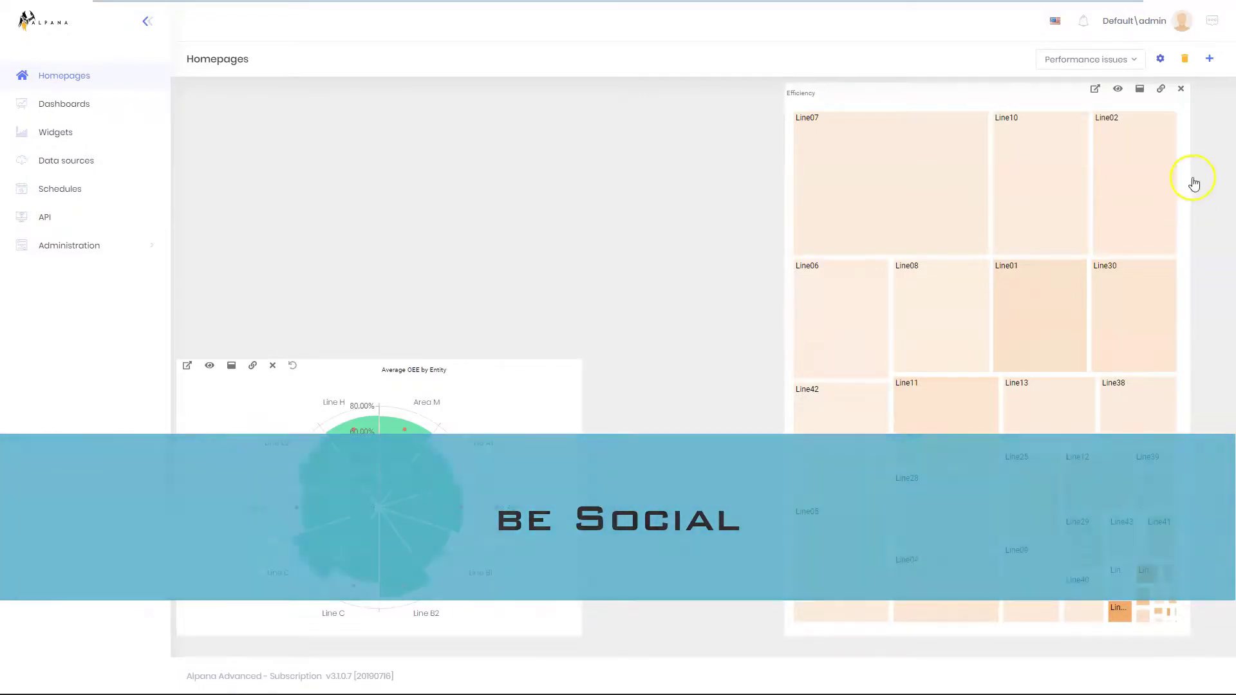
left_click(1212, 29)
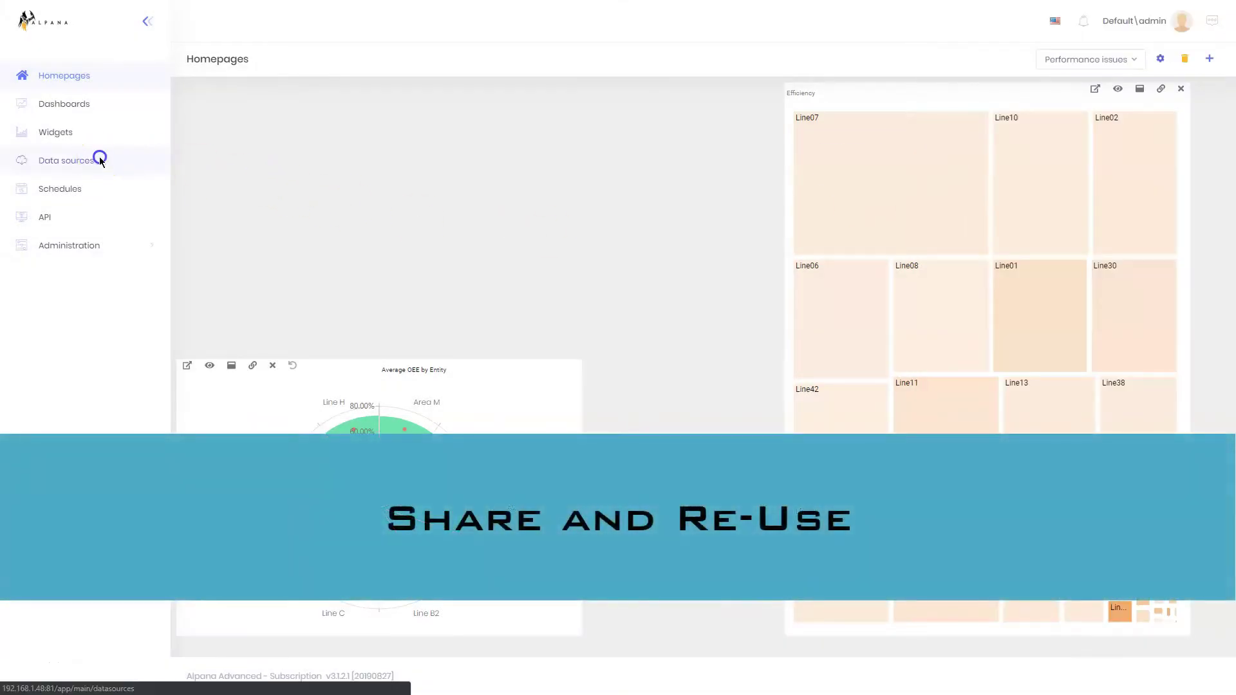
left_click(100, 158)
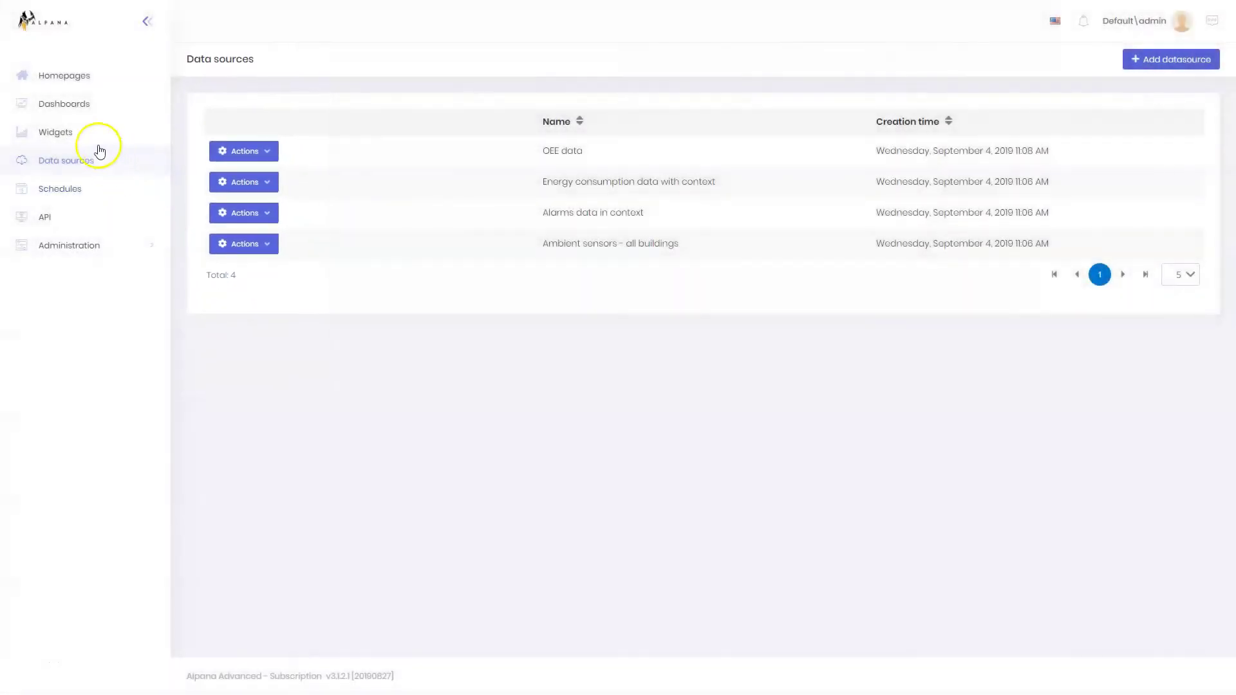
Show the Production Forecast Chart widget's version history from the Widgets list.
left_click(86, 134)
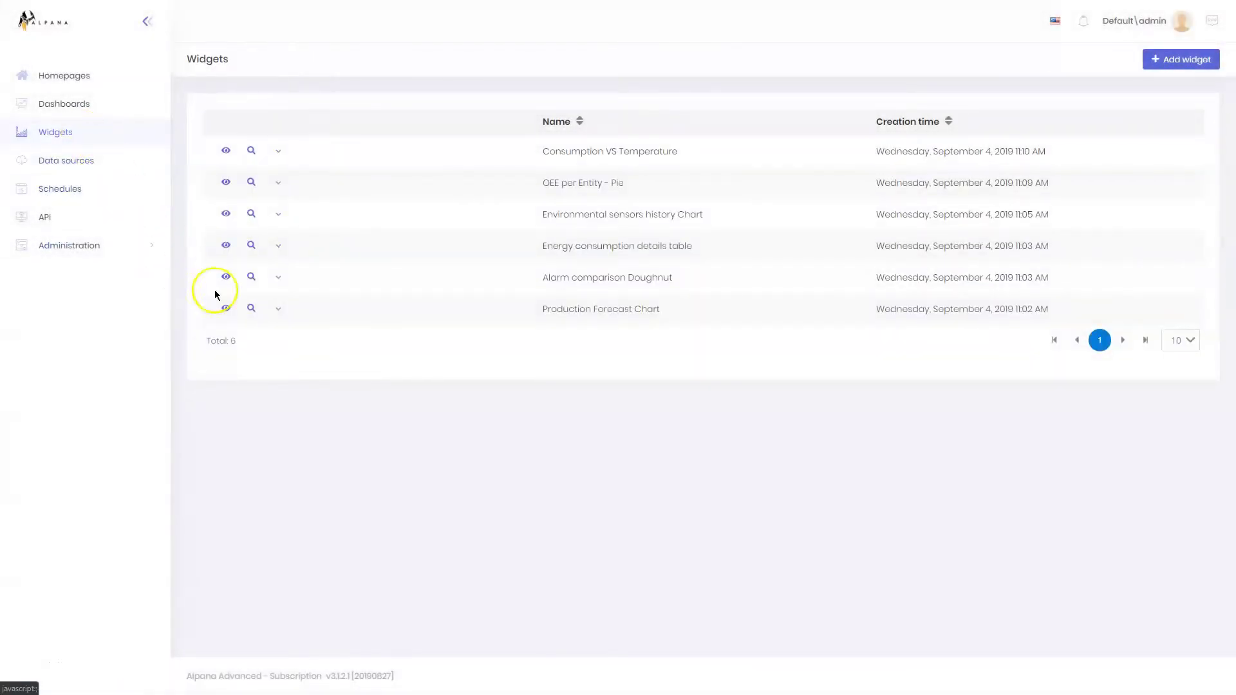
left_click(277, 311)
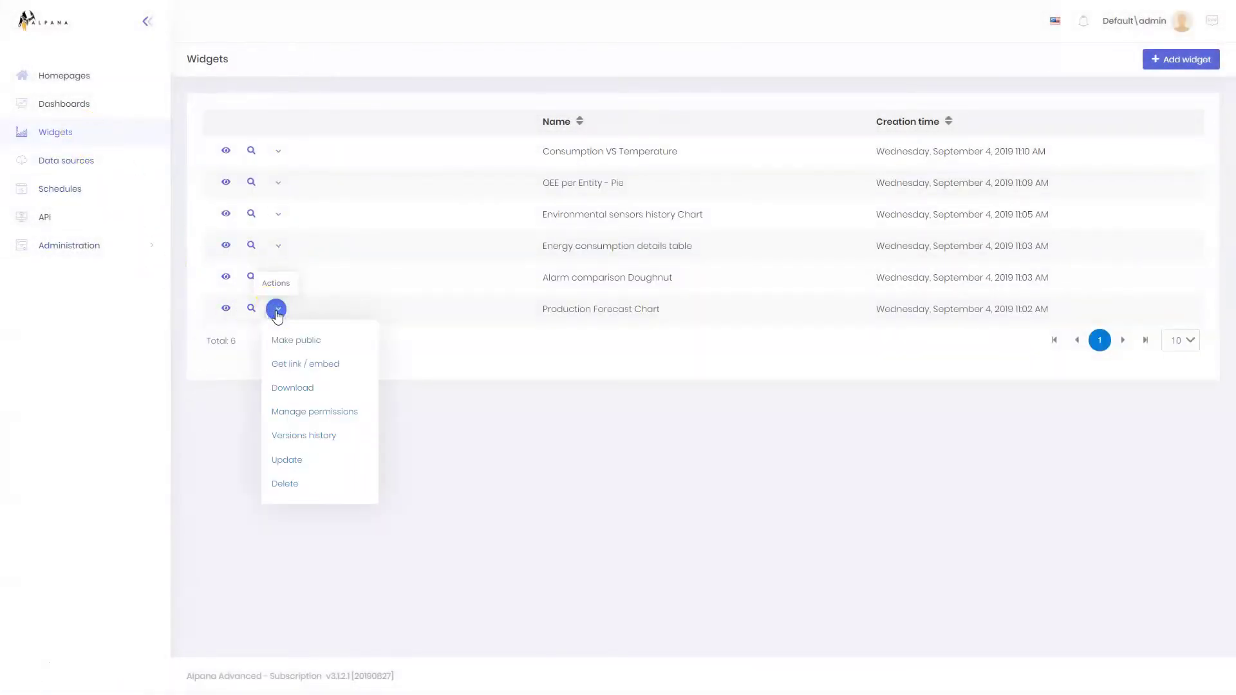
left_click(342, 436)
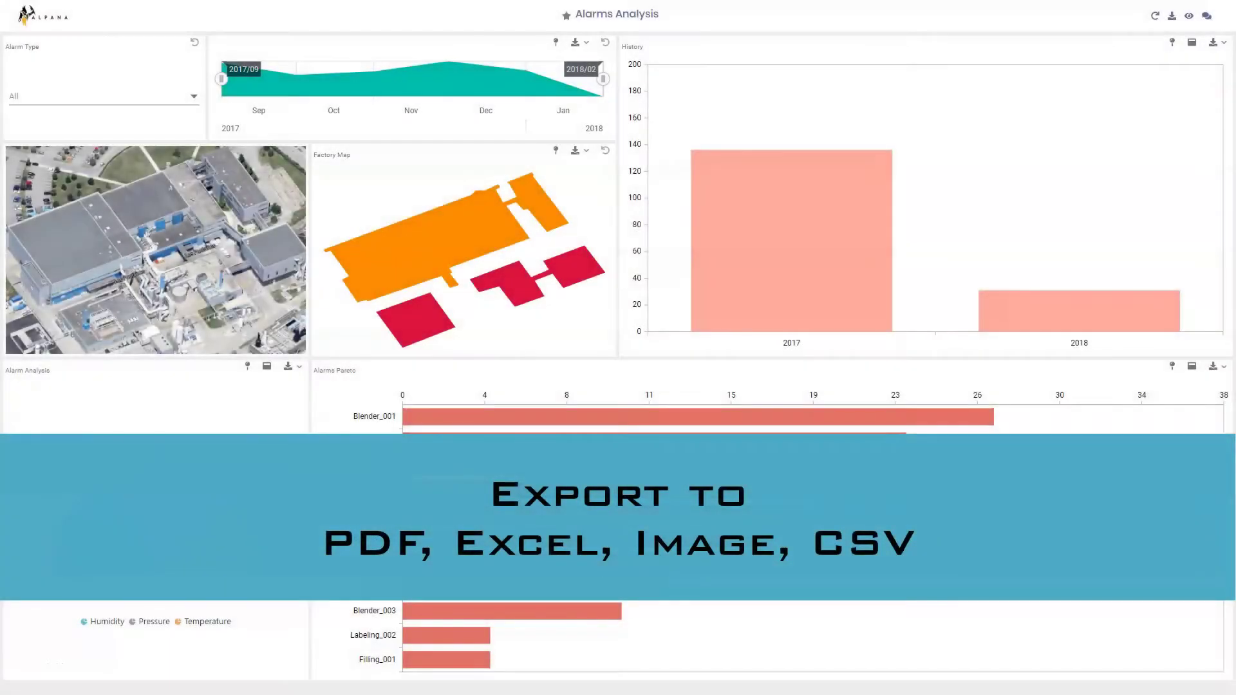
Export the Alarms Pareto chart to PDF named 'data'.
left_click(1212, 366)
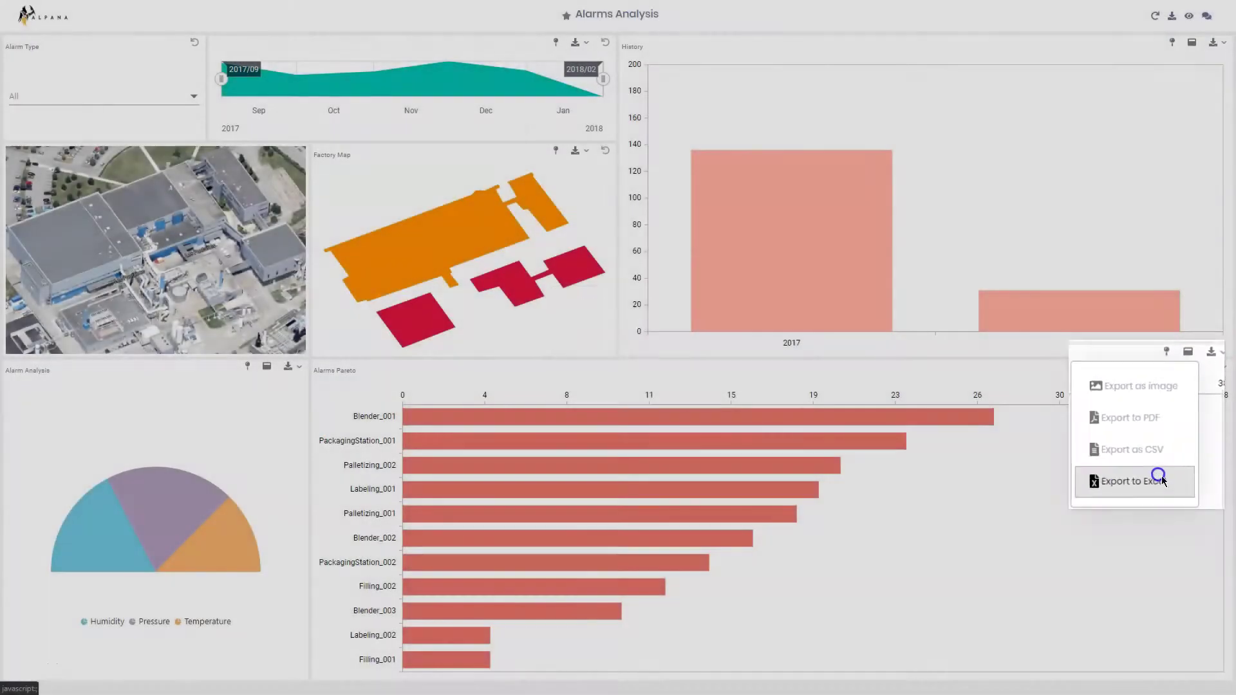
left_click(1156, 474)
left_click(645, 353)
type("data")
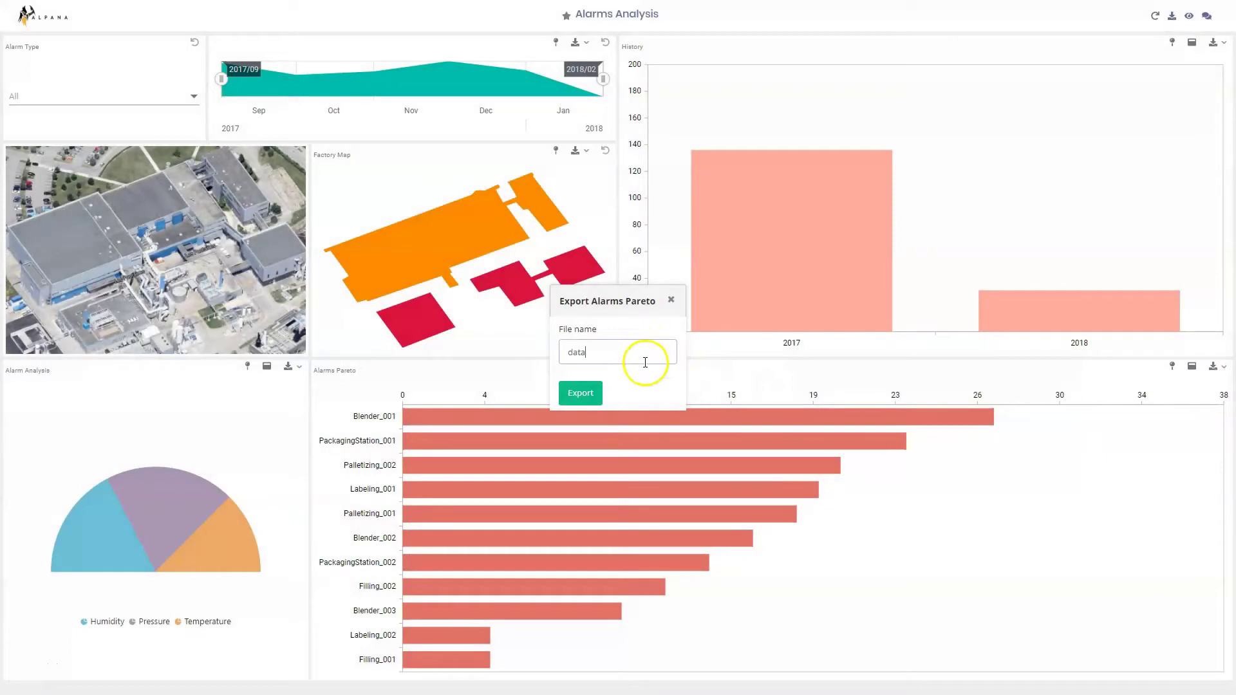
left_click(590, 394)
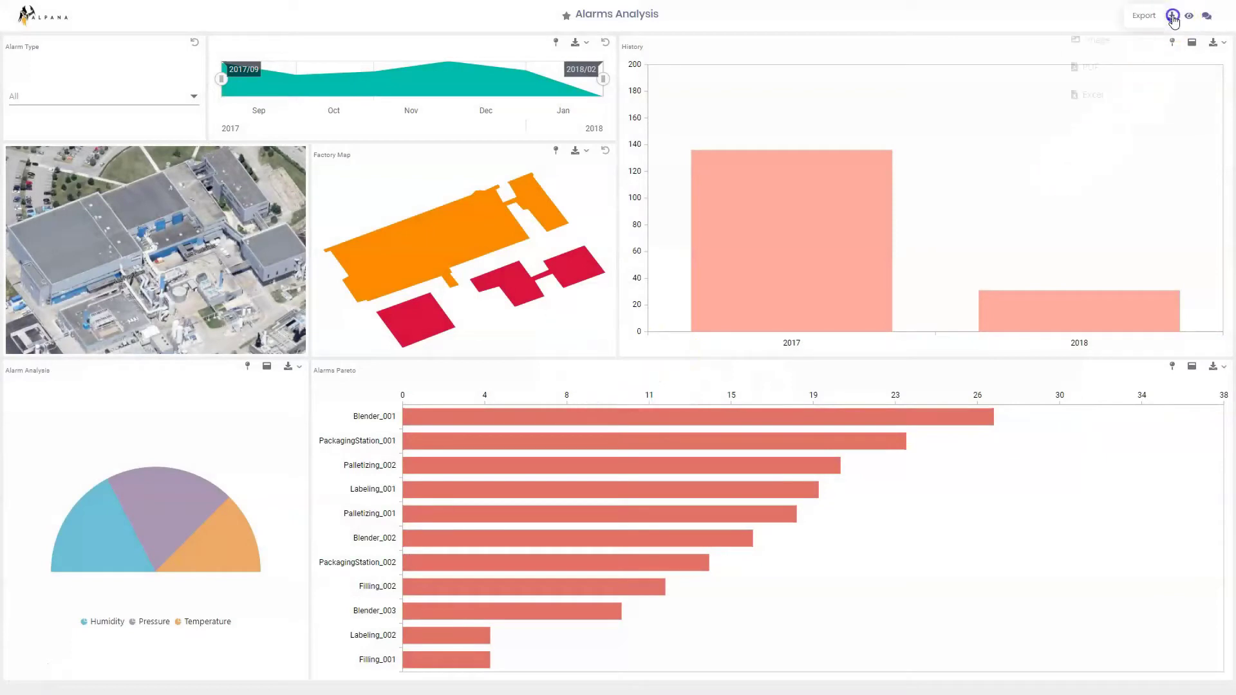
Export the whole Alarms Analysis dashboard to PDF named 'report'.
left_click(1122, 66)
left_click(632, 336)
type("report")
left_click(572, 409)
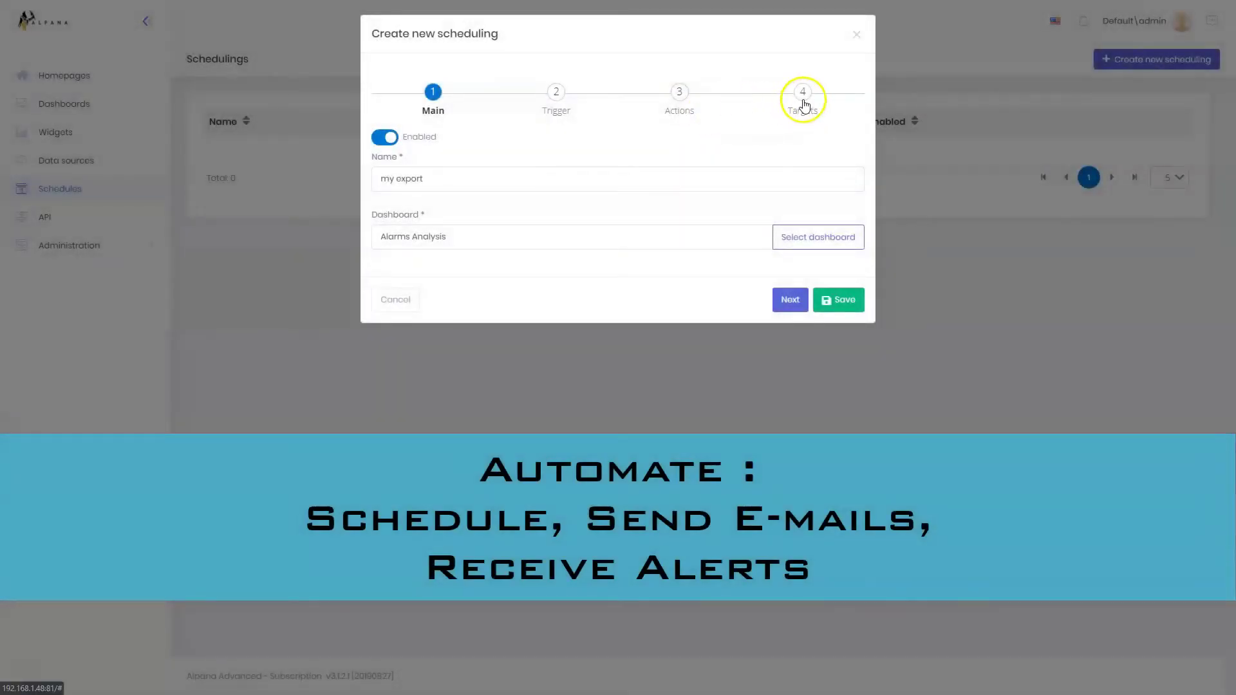
Subscribe two users as recipients of the scheduled export.
left_click(803, 96)
left_click(656, 222)
left_click(743, 156)
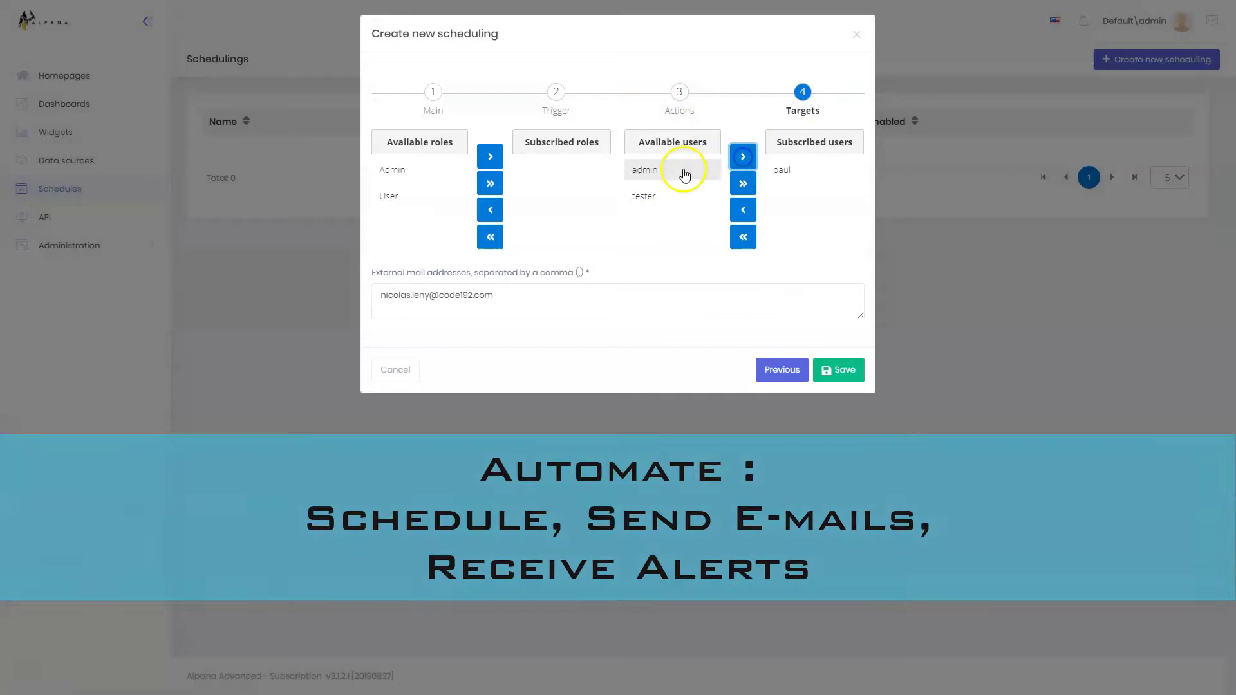
left_click(684, 174)
left_click(743, 156)
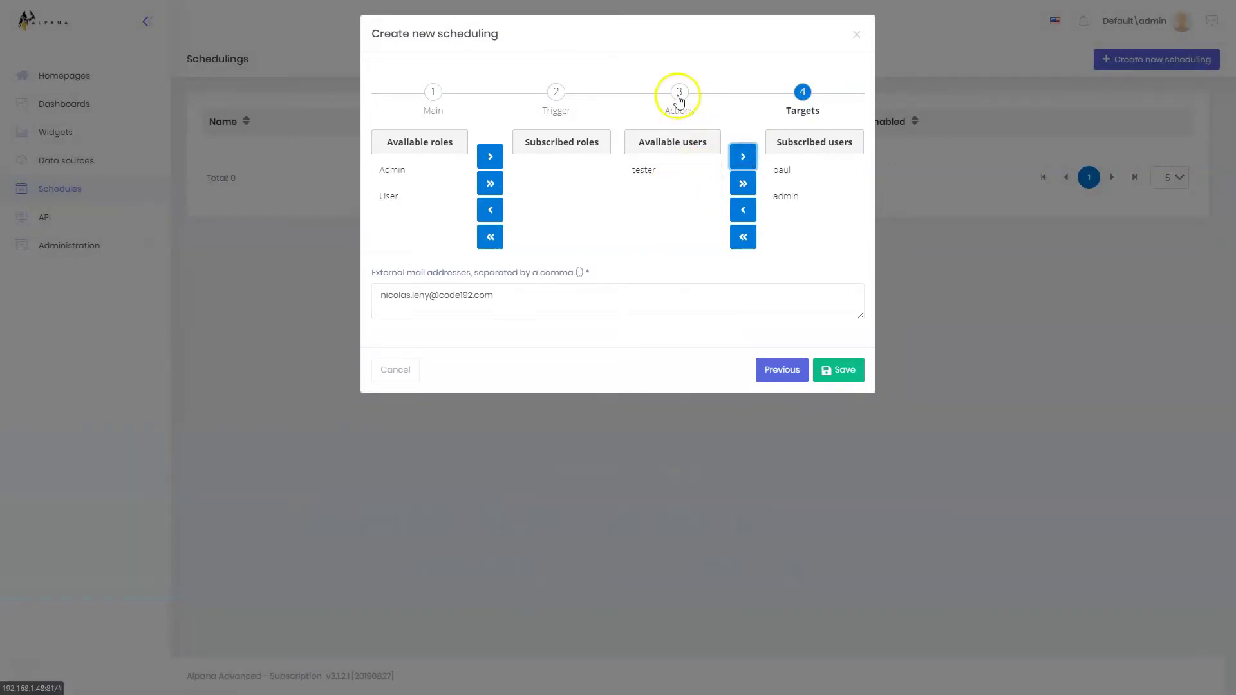
Review the schedule's email action, timer trigger and data condition details.
left_click(679, 95)
left_click(387, 180)
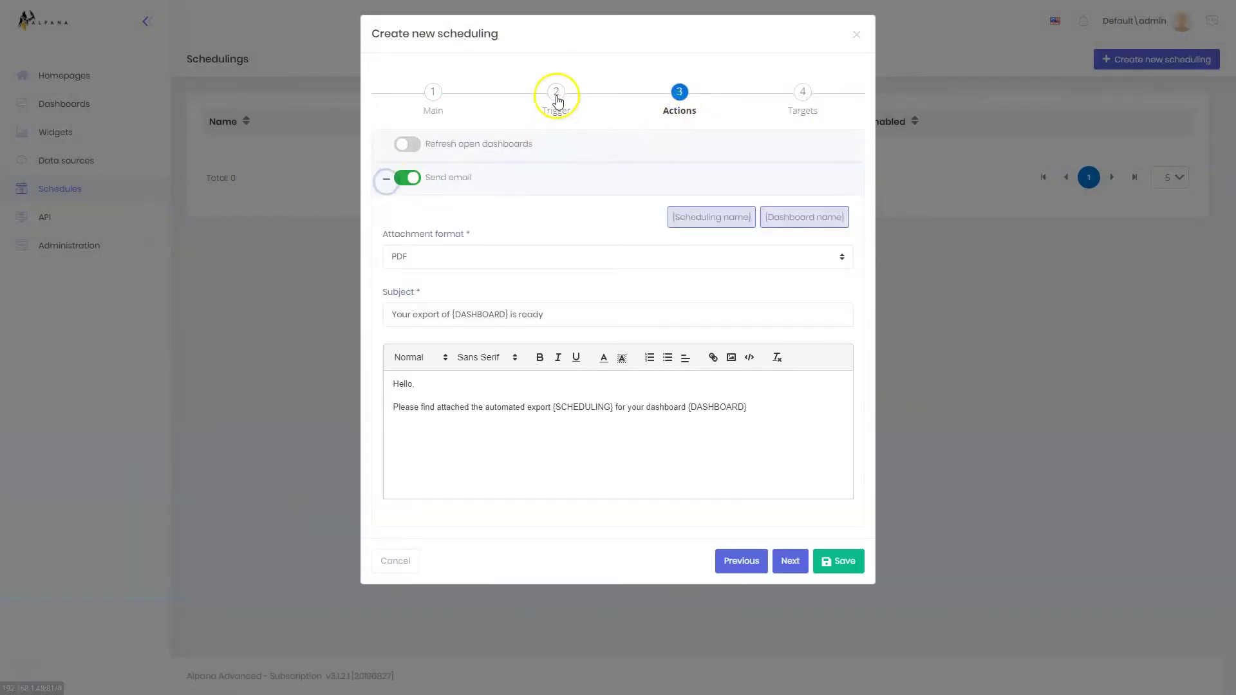
left_click(556, 97)
left_click(387, 147)
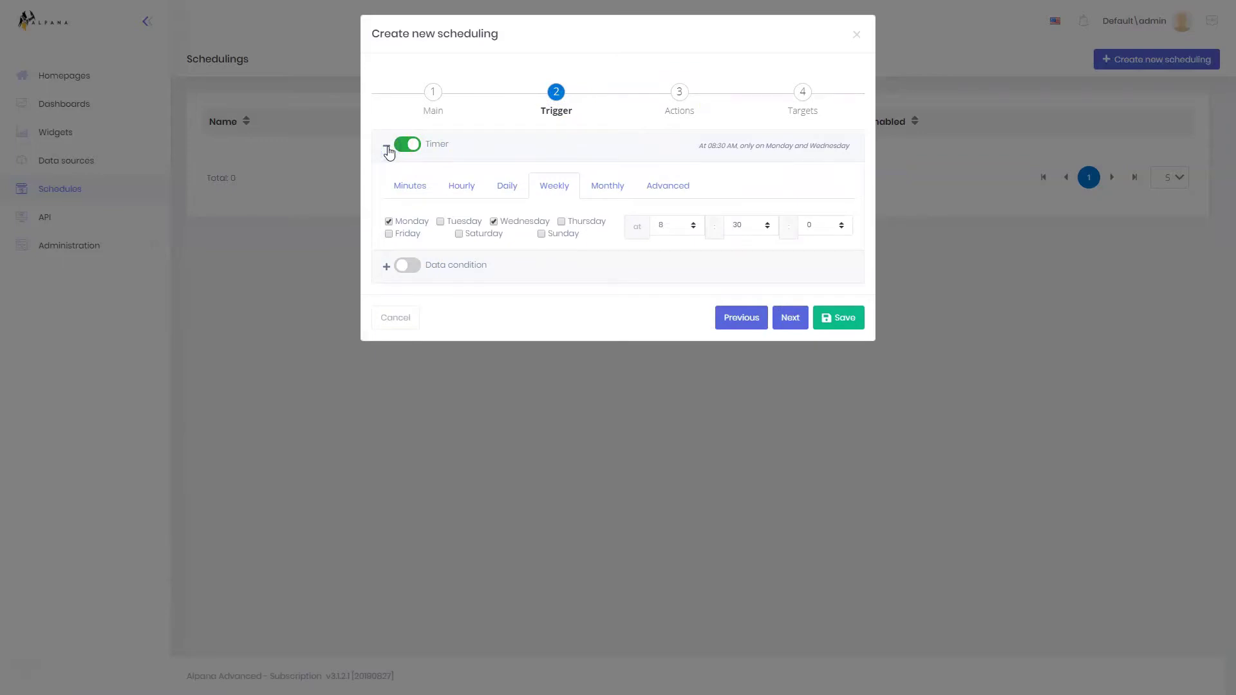
left_click(388, 148)
left_click(386, 182)
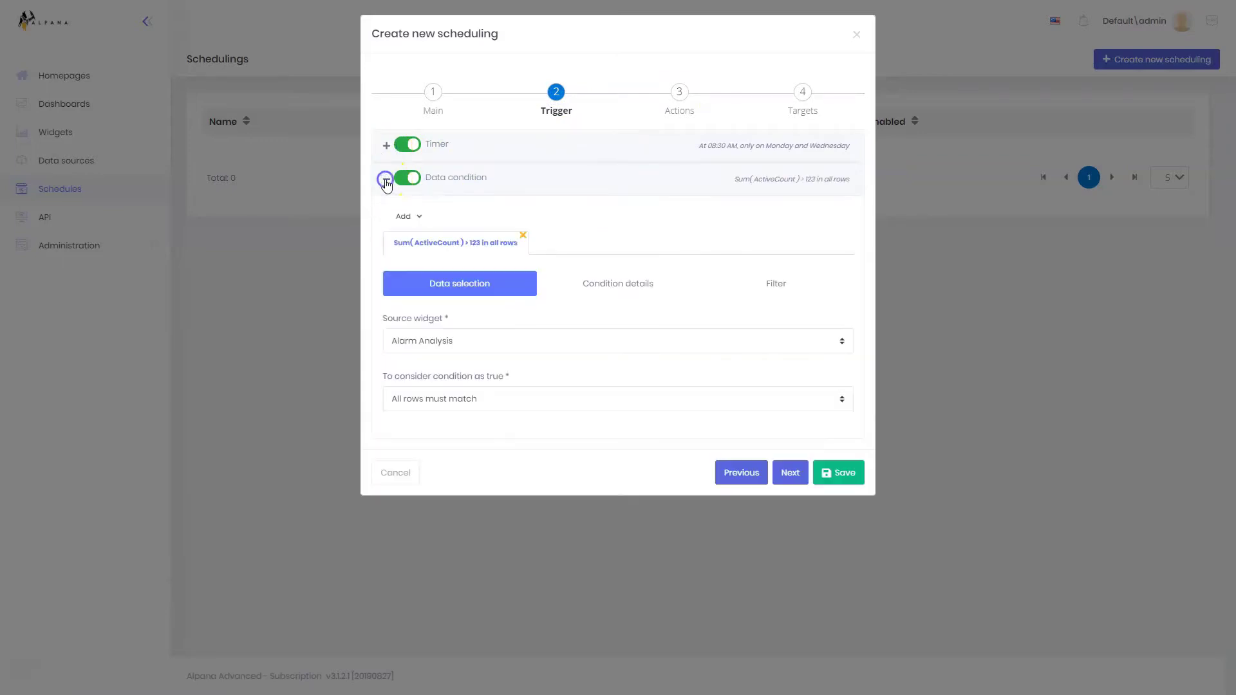
left_click(601, 290)
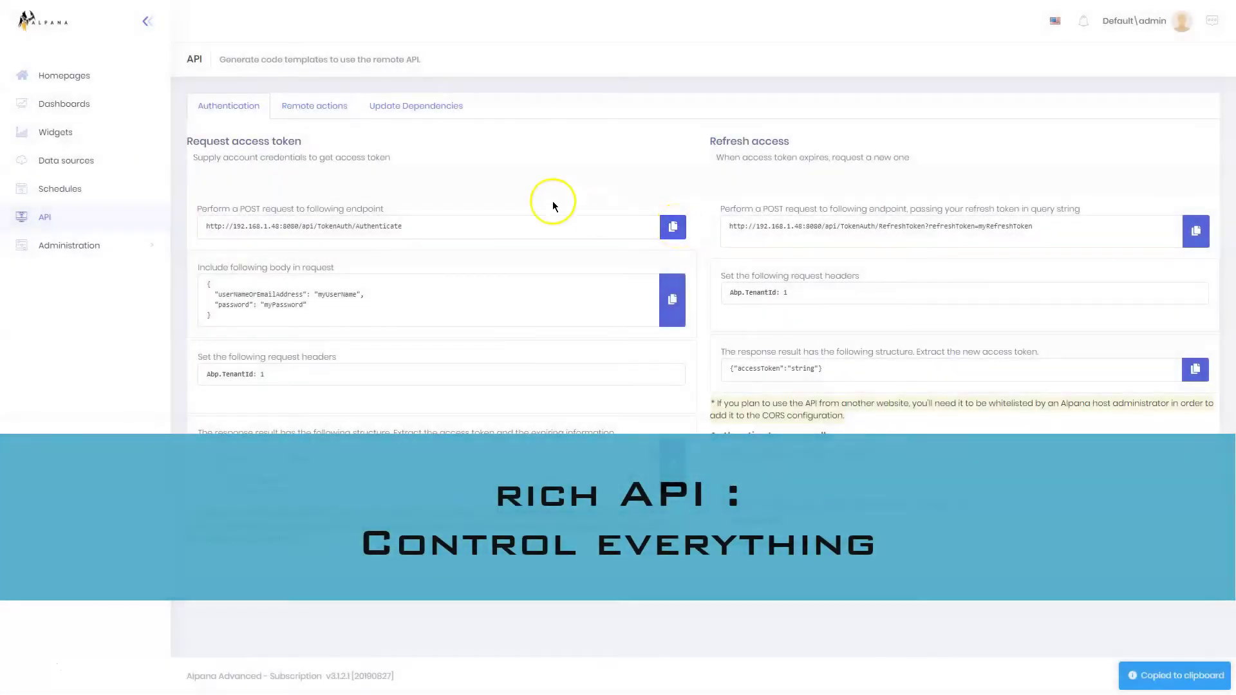
View Remote actions API templates, request the collected-data download, and filter audit logs to 4 September 2019.
left_click(323, 105)
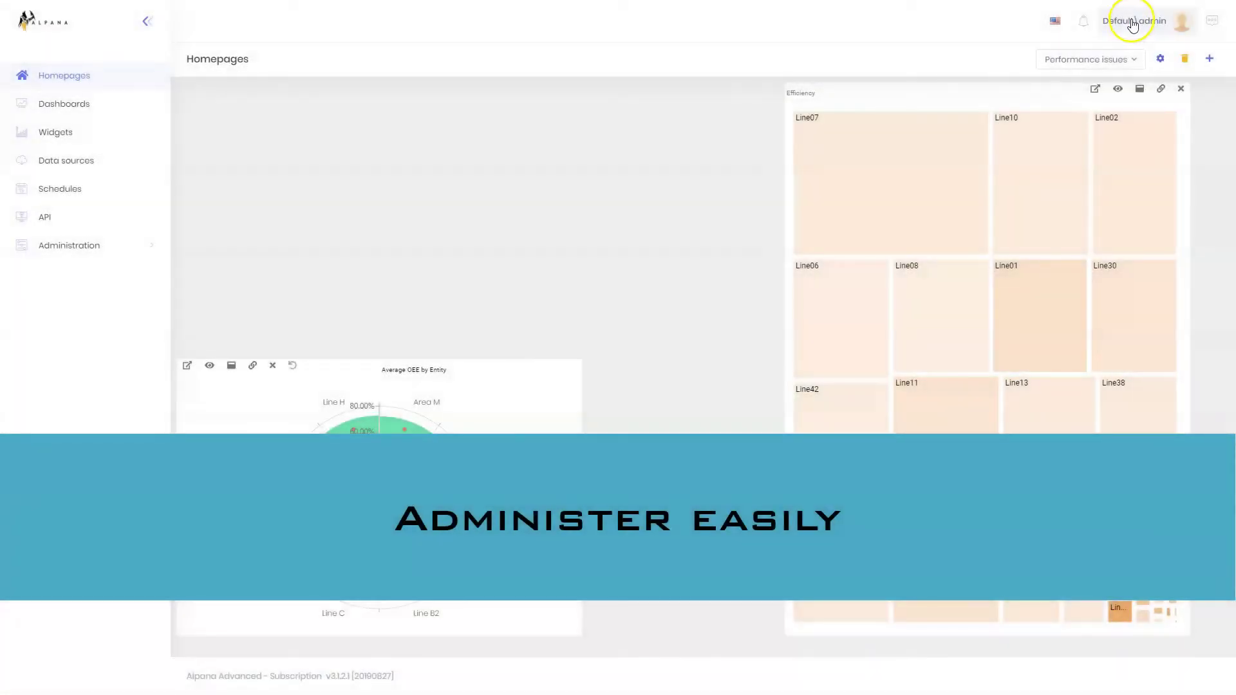
left_click(1131, 23)
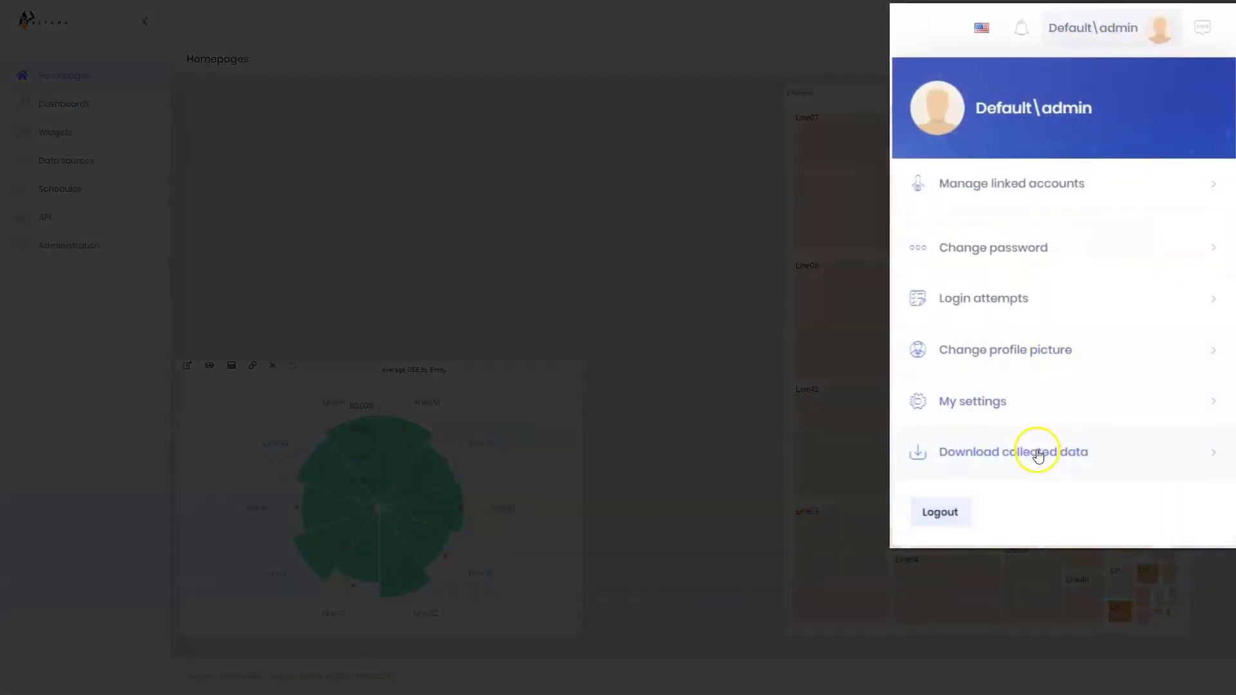
left_click(1058, 458)
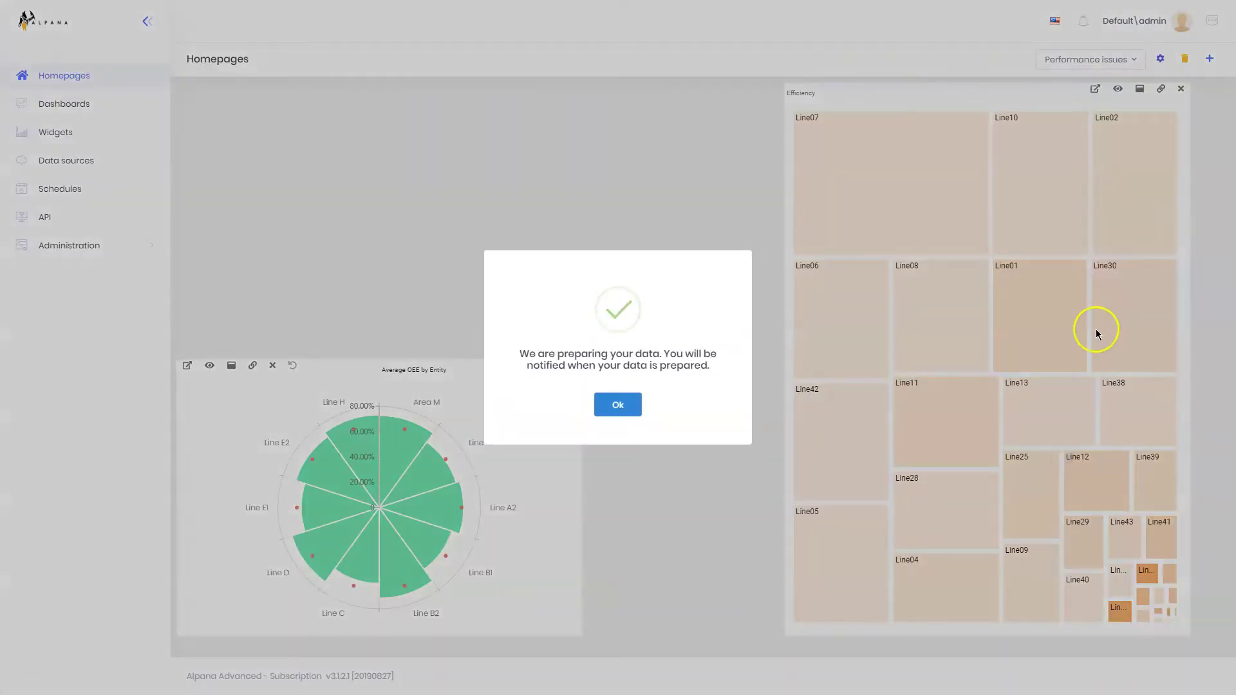
left_click(608, 412)
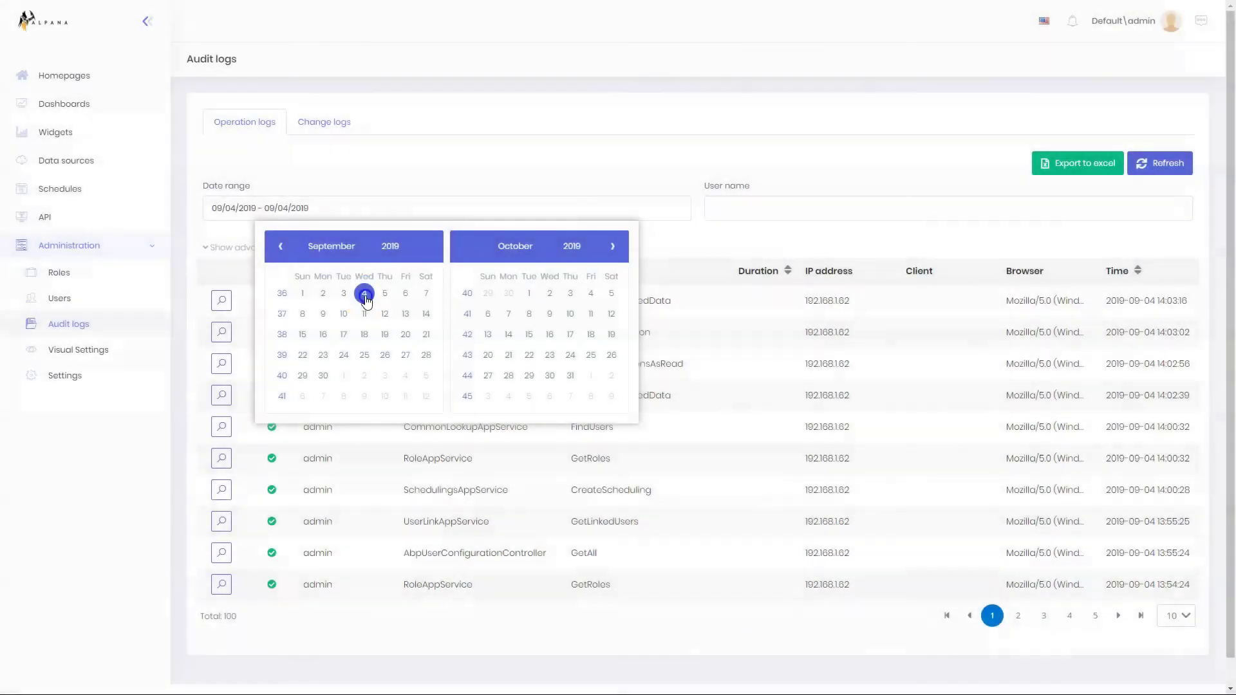
left_click(364, 297)
Inspect an audit log entry, then save Theme 8 and Theme 12 as system default.
left_click(222, 340)
scroll(329, 350, "down", 1)
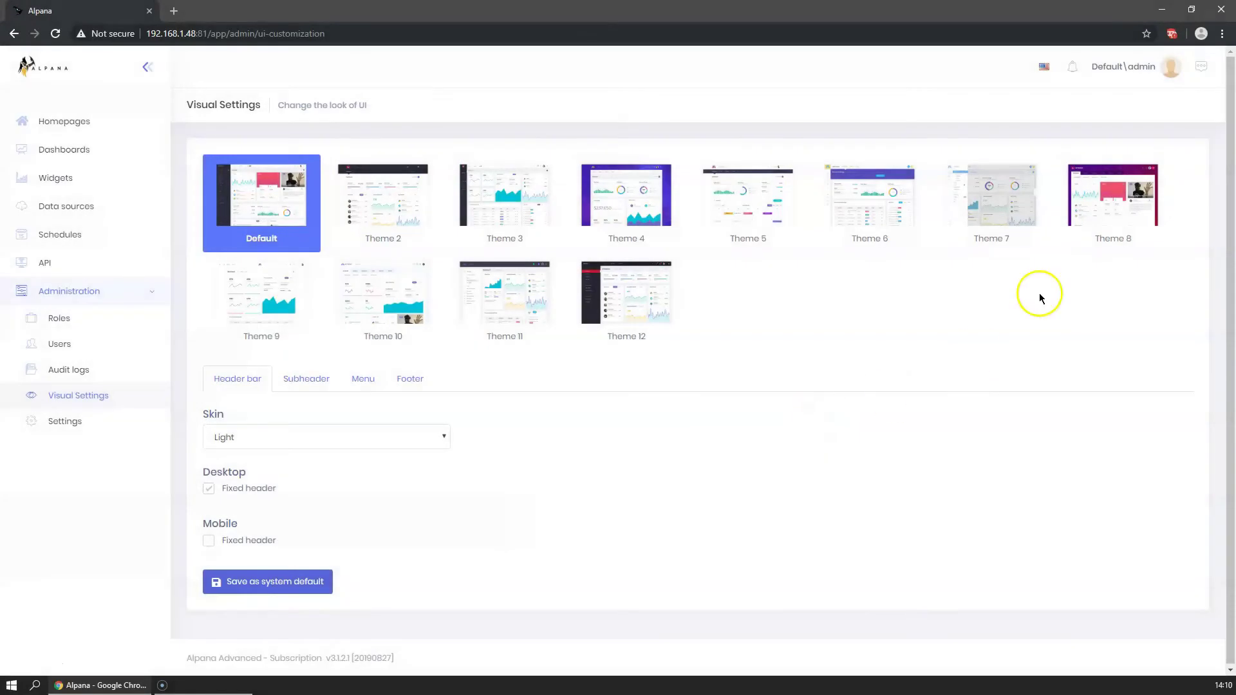
left_click(1099, 207)
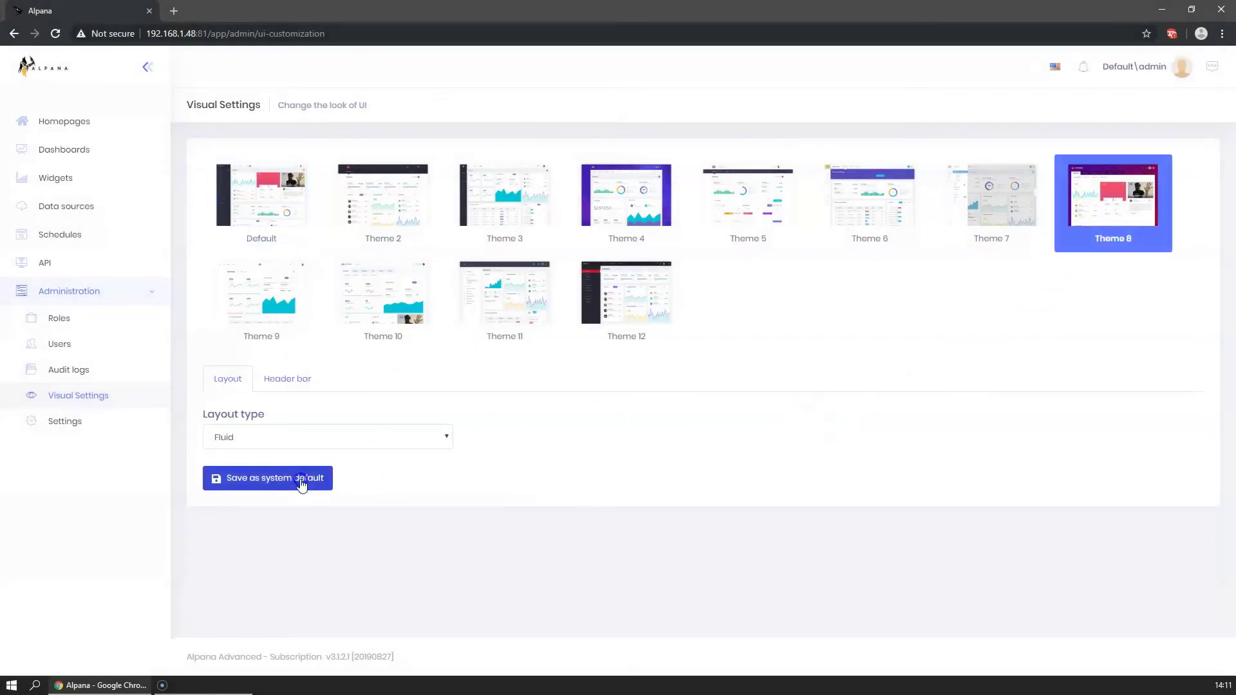
left_click(303, 479)
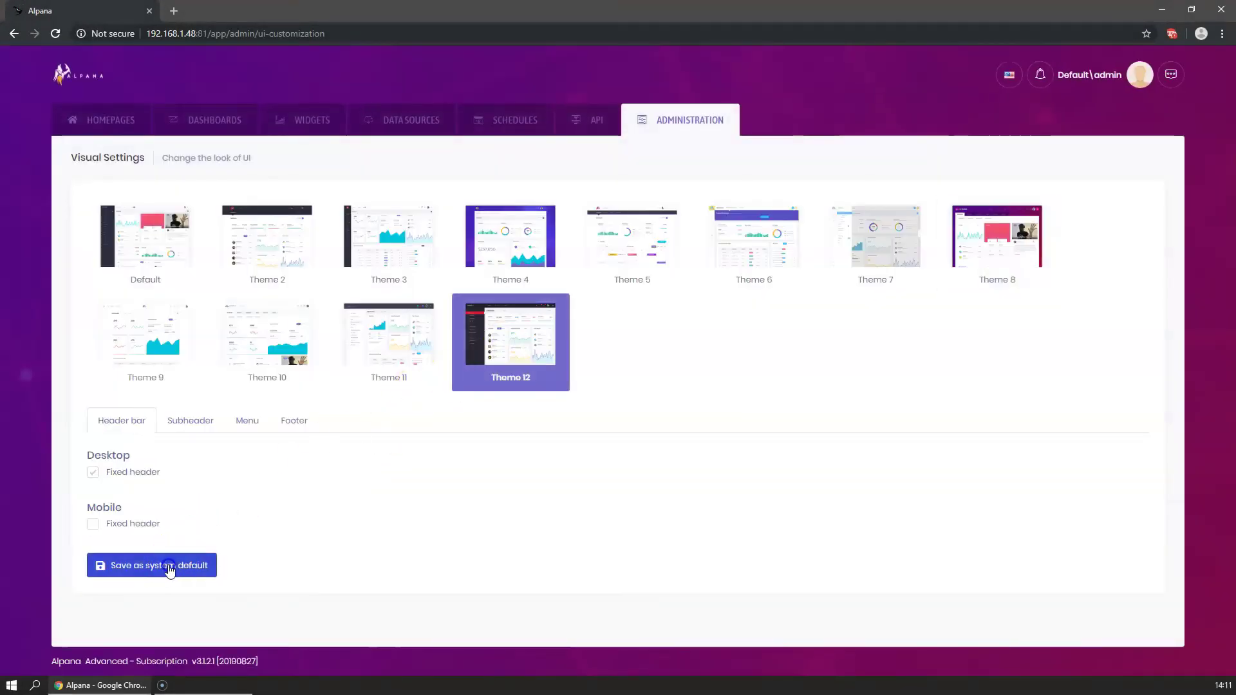
left_click(169, 567)
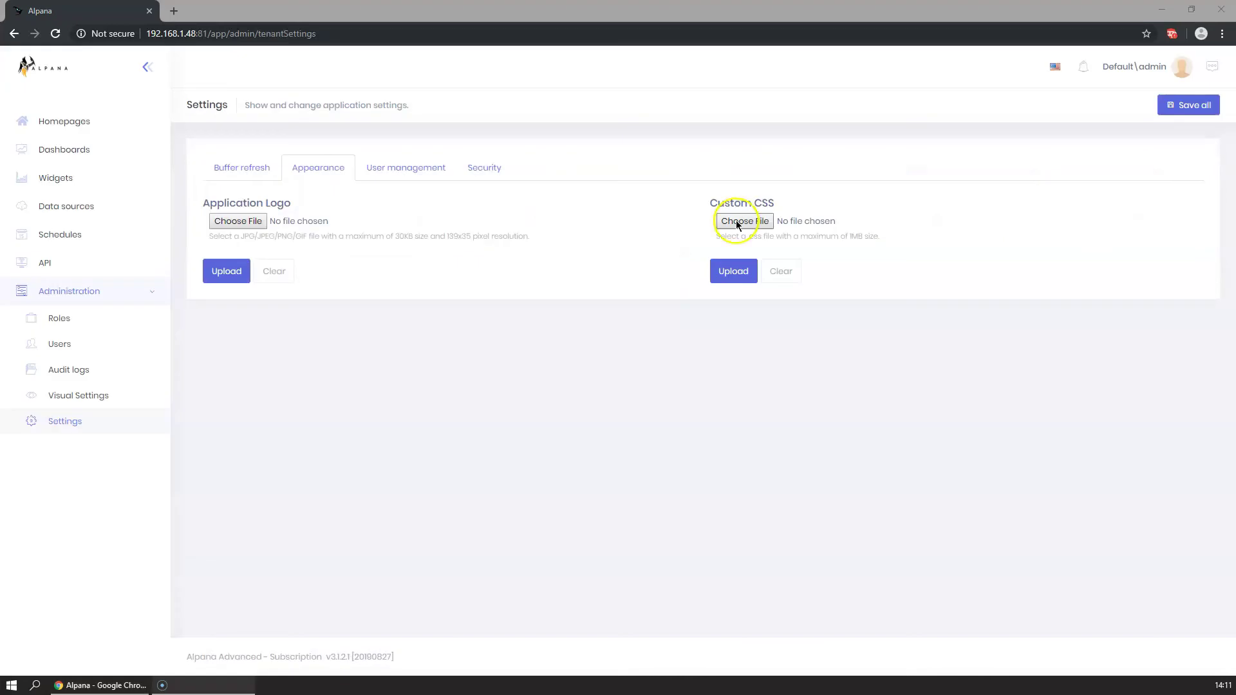
Upload customCSS.css as the custom stylesheet.
left_click(744, 221)
double_click(201, 93)
left_click(733, 271)
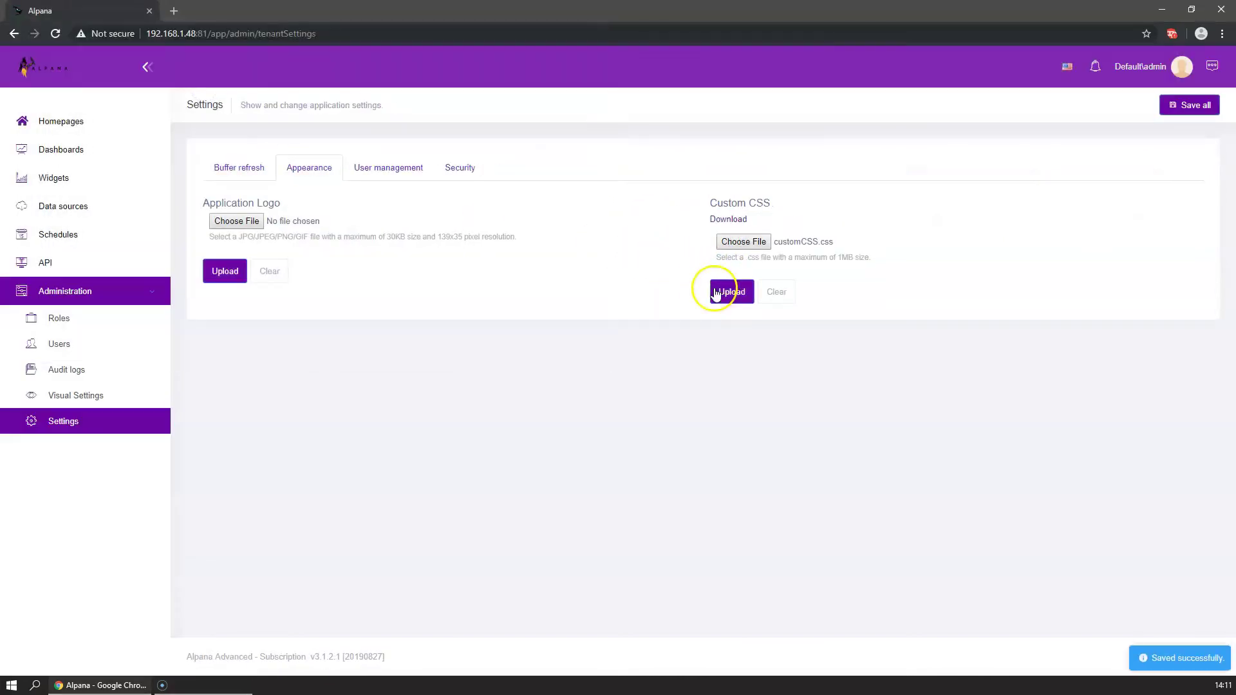
Upload TenantLogo.png as the new application logo.
key("F11")
left_click(237, 174)
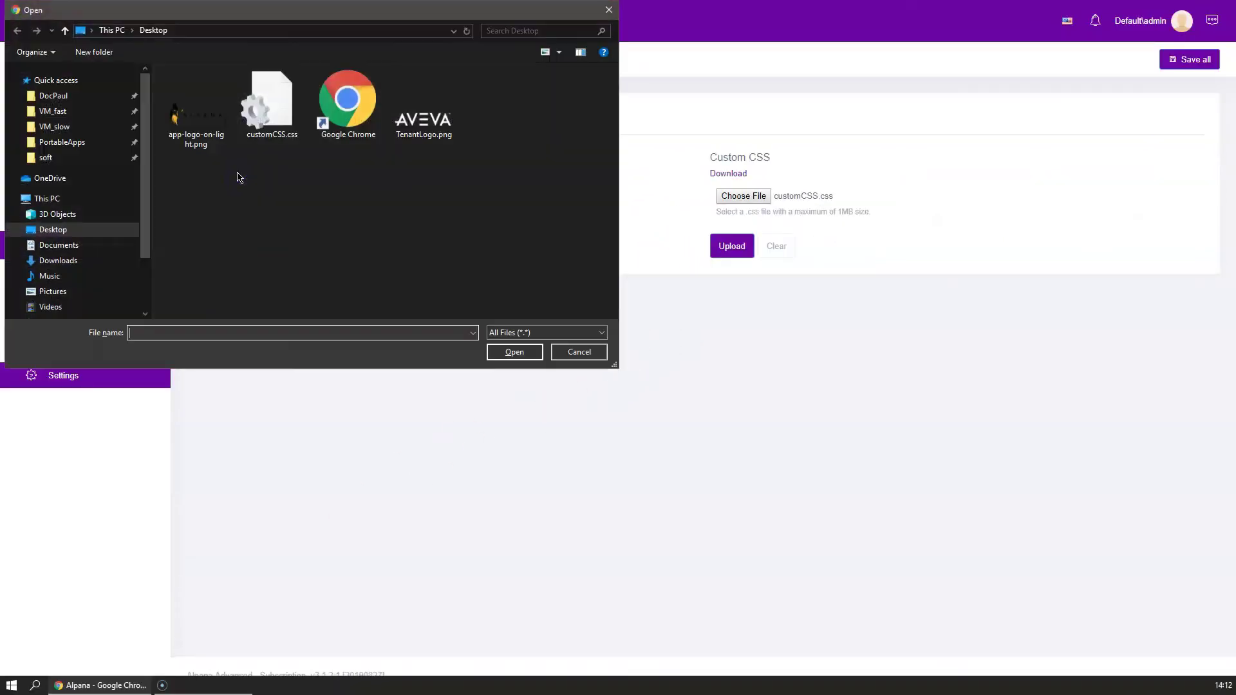
double_click(438, 124)
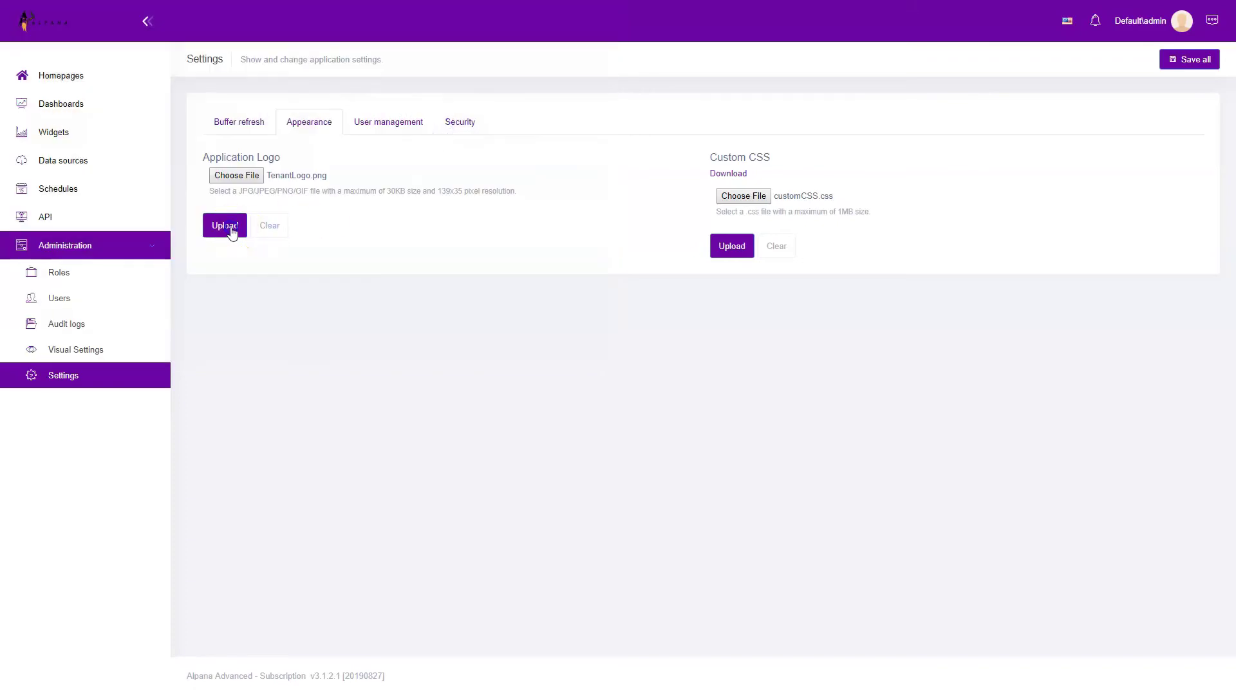
left_click(232, 233)
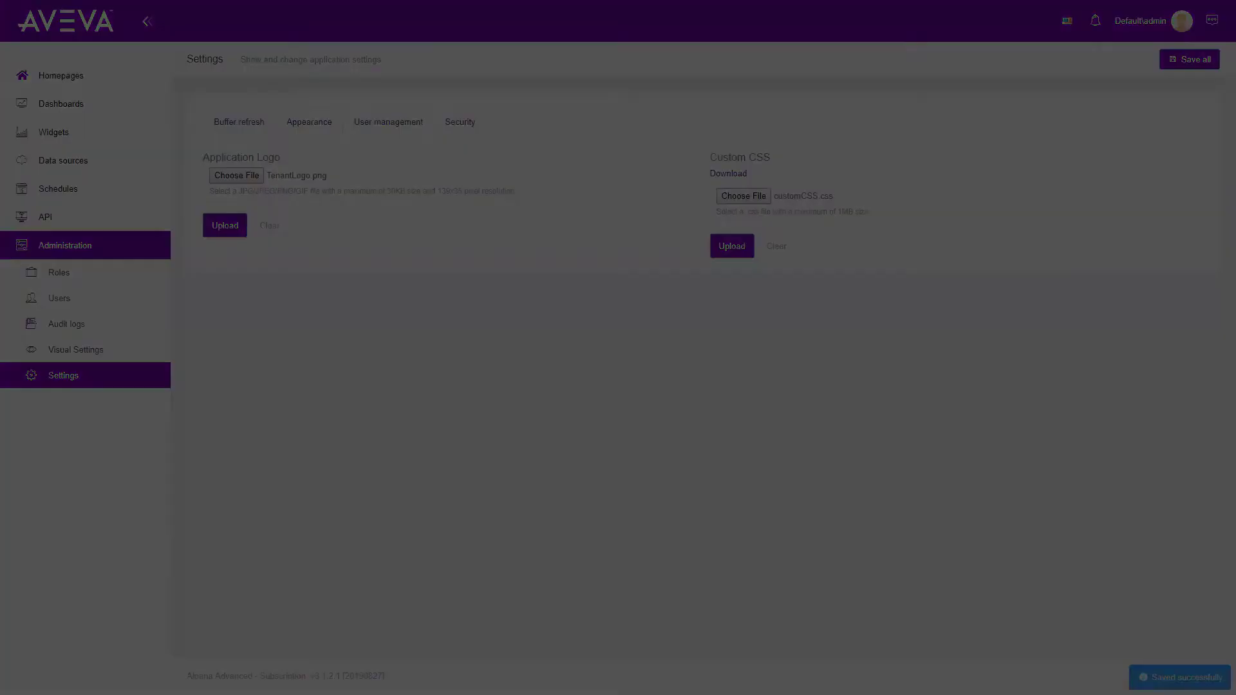